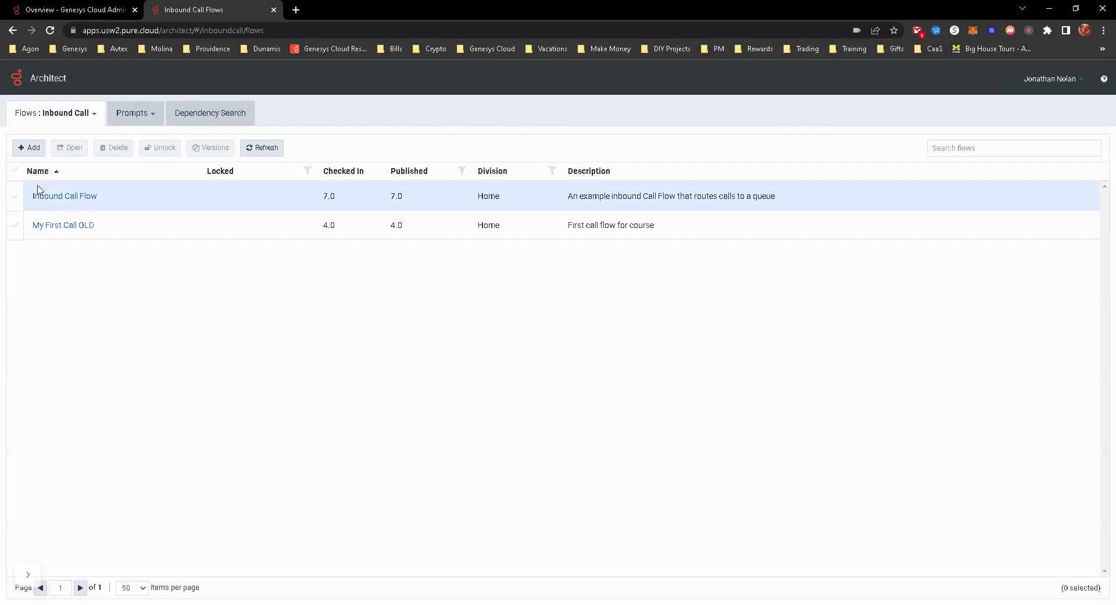
- Create an inbound call flow named "My First Call Flow", keeping English United States as default language and Home as division
left_click(32, 148)
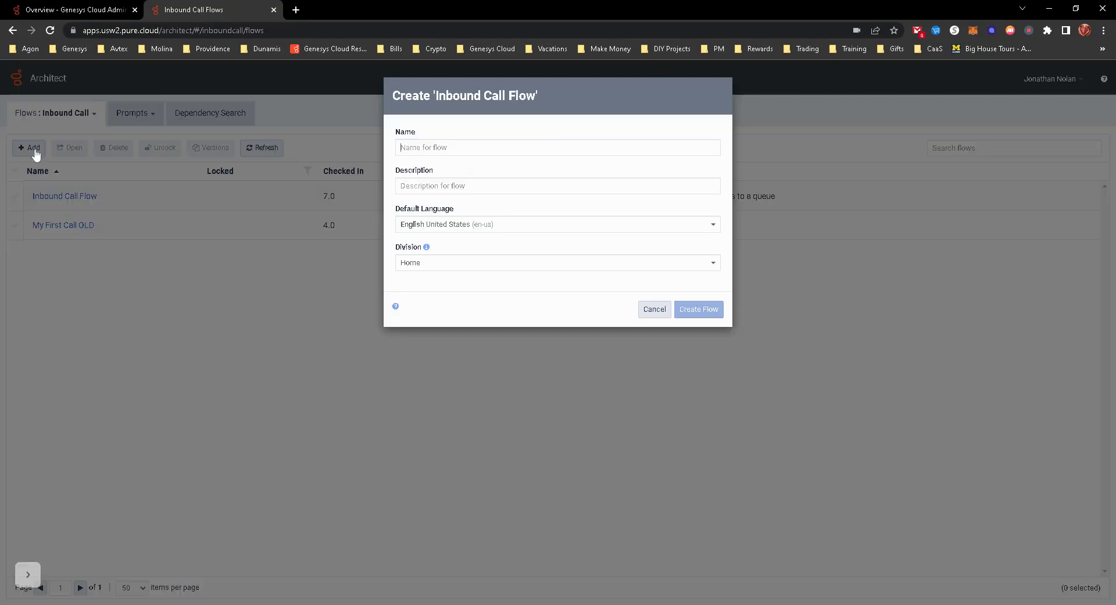
left_click(437, 147)
type("My First")
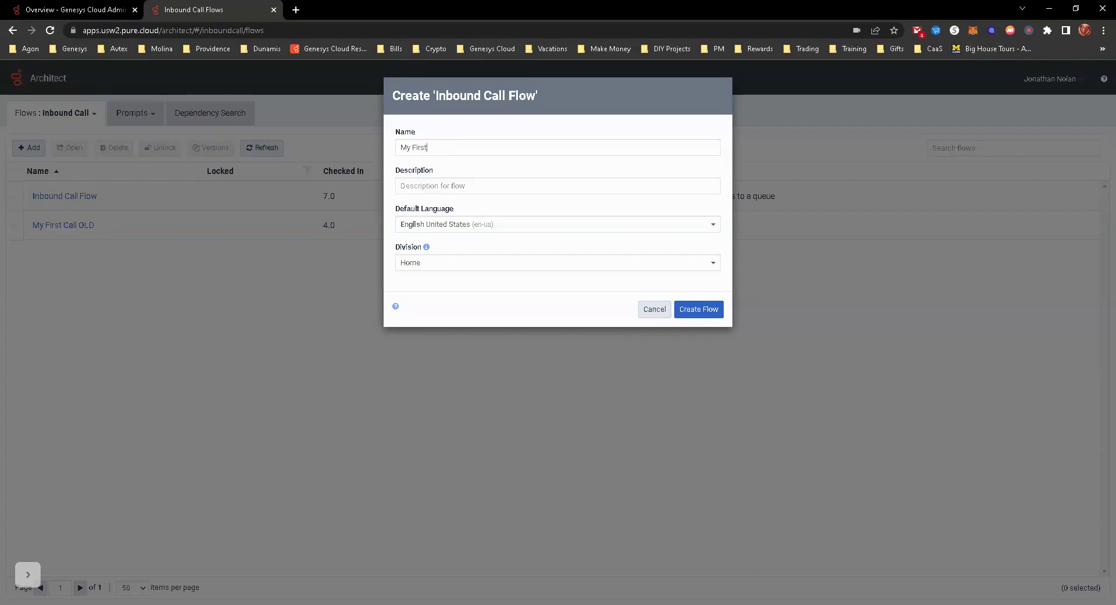
type(" Call Flow")
left_click(436, 269)
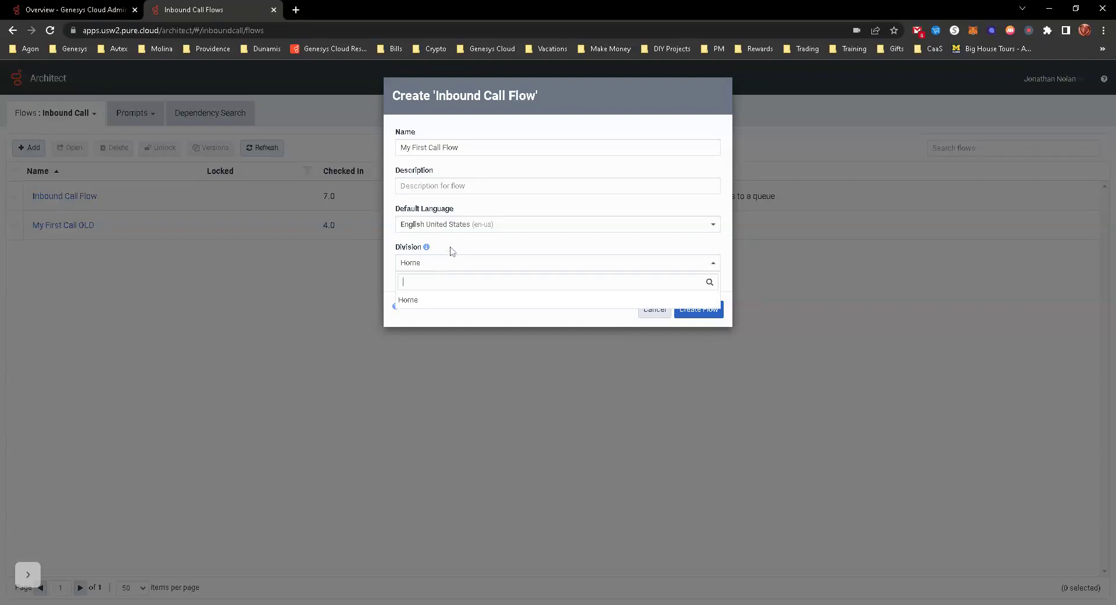
left_click(453, 250)
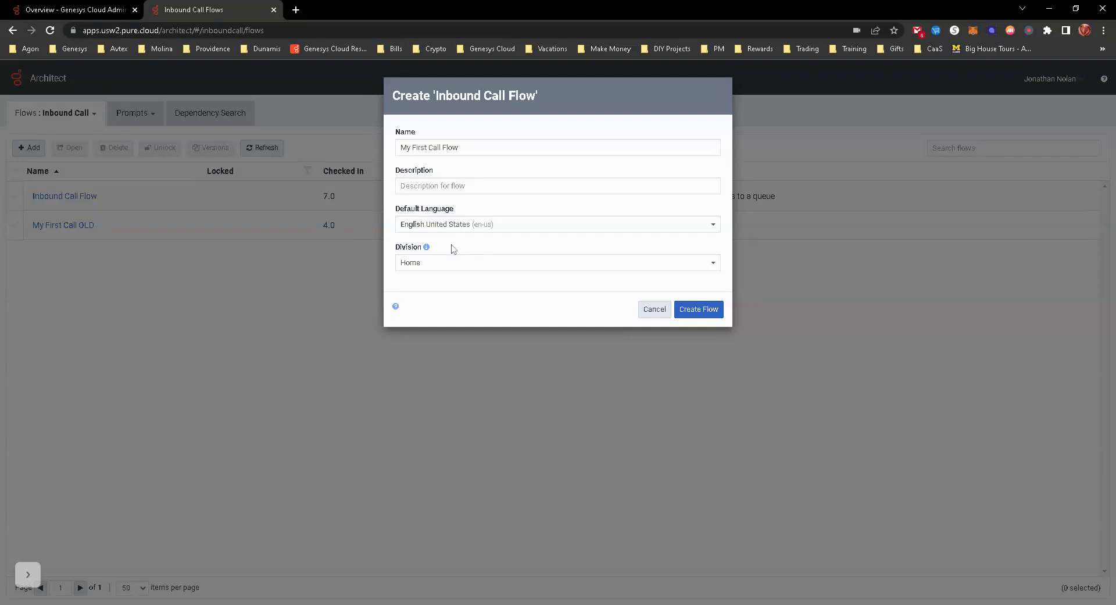
left_click(701, 312)
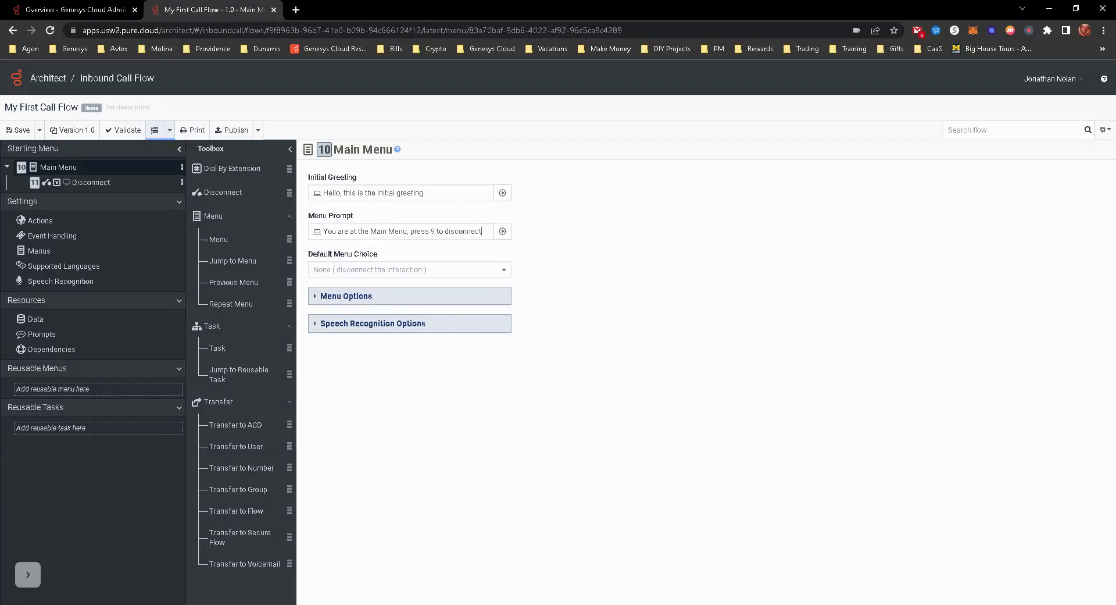
- Add a reusable task to the flow and name it "Starting Task"
right_click(72, 430)
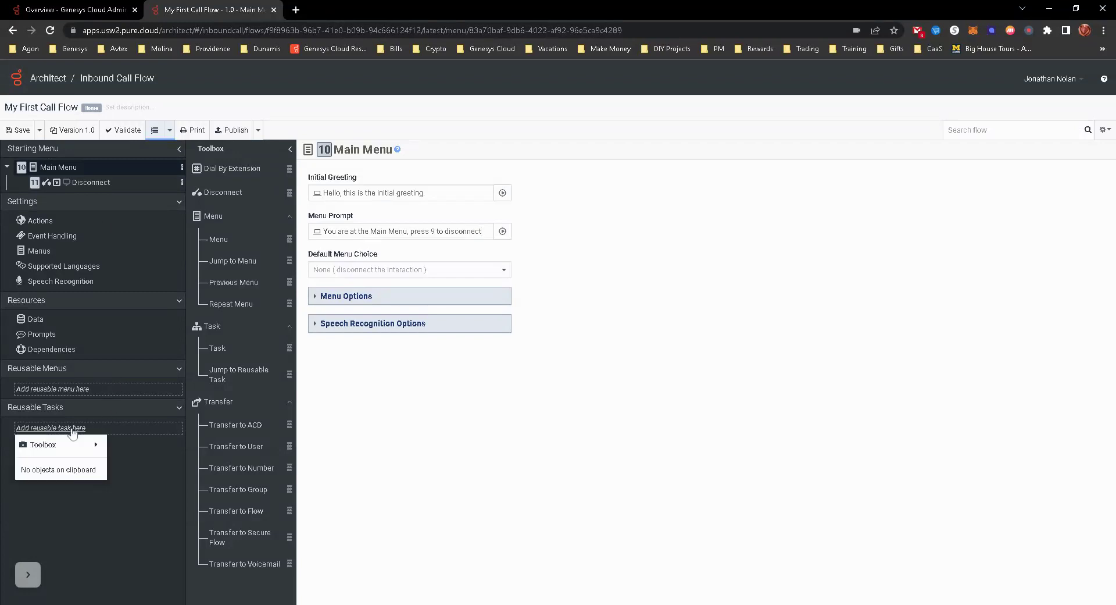
mouse_move(64, 444)
left_click(125, 447)
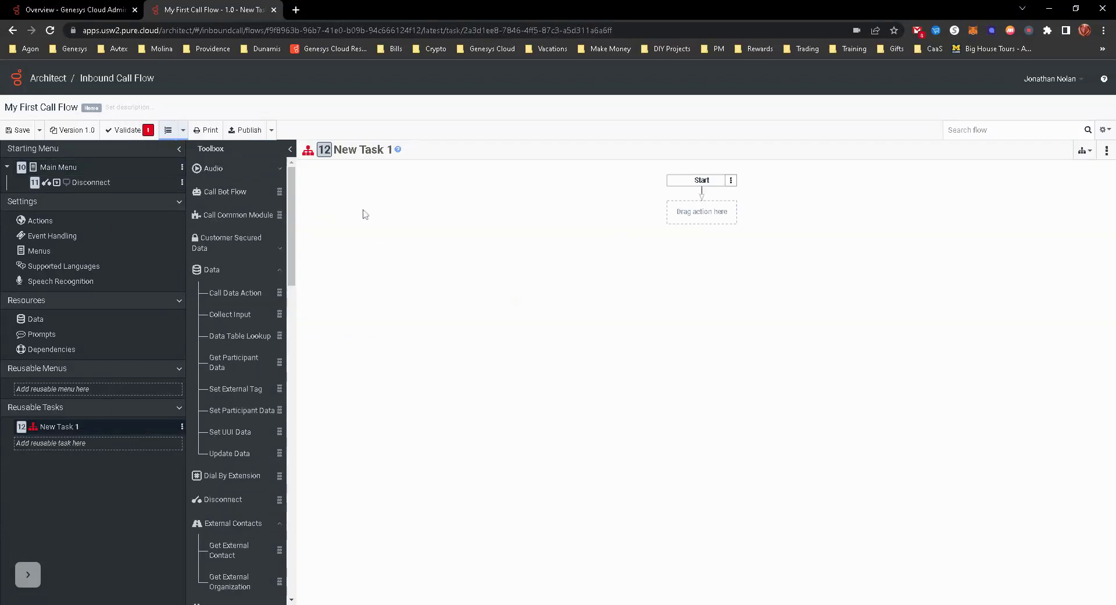
left_click(377, 151)
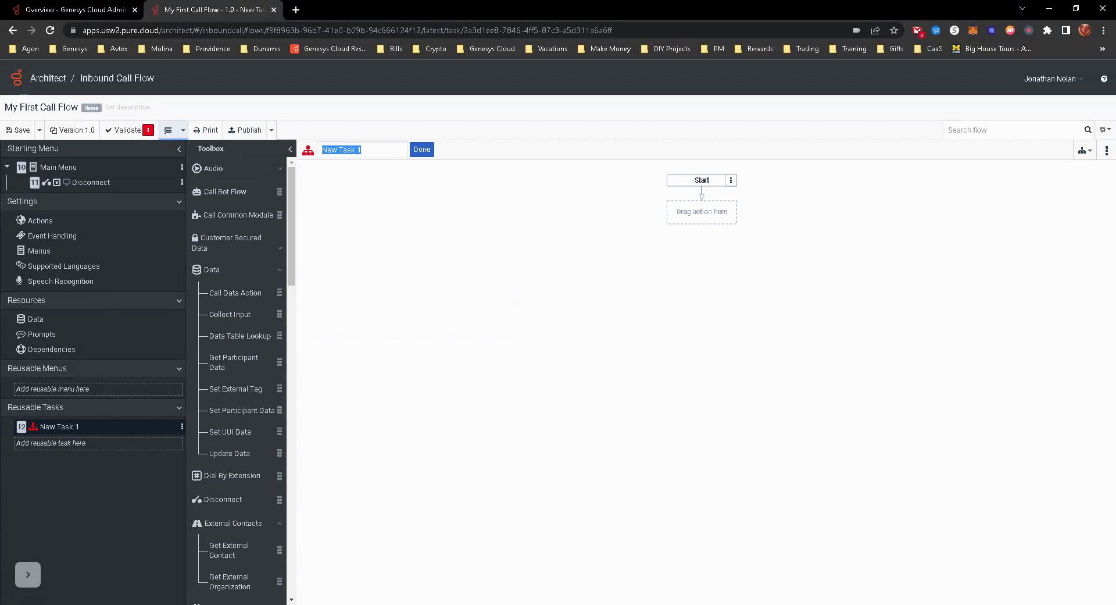
type("Startin")
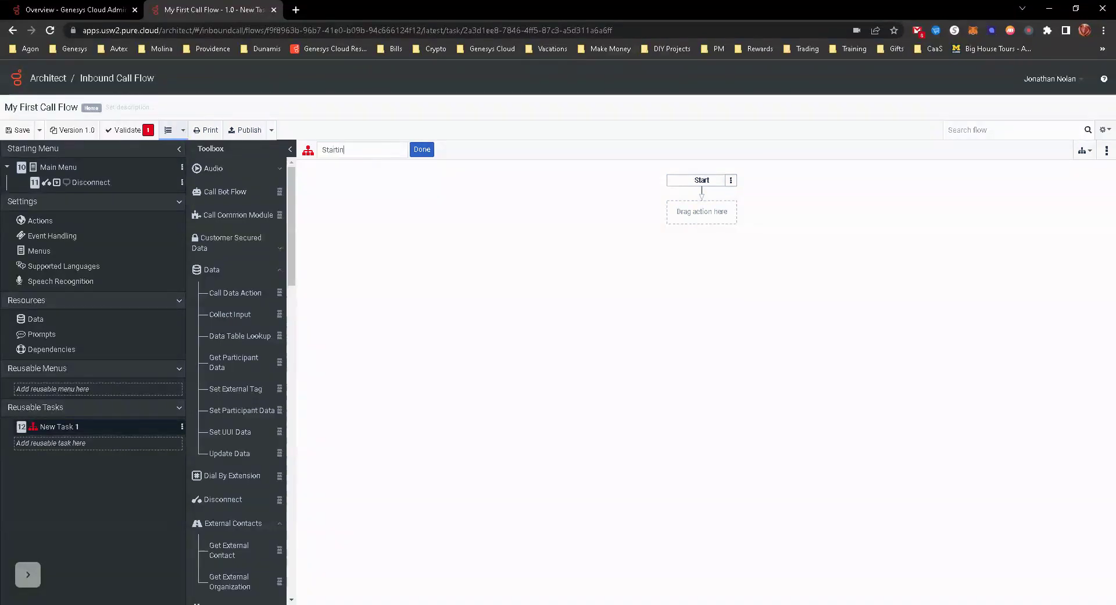
type("g Task")
left_click(422, 149)
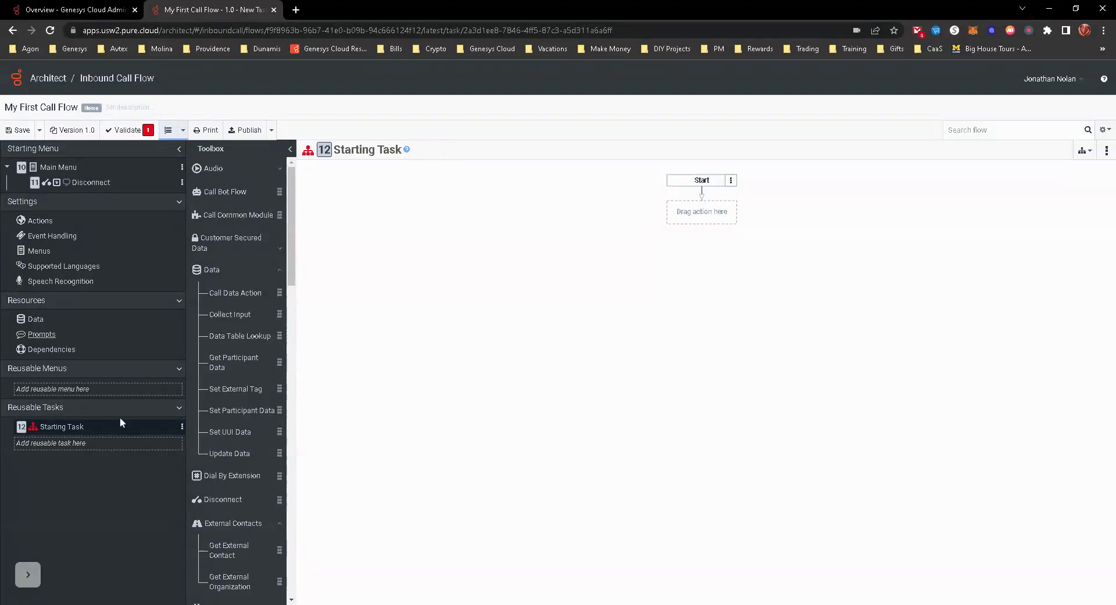
- Make Starting Task the flow's starting task and clear its initial greeting text
left_click(182, 429)
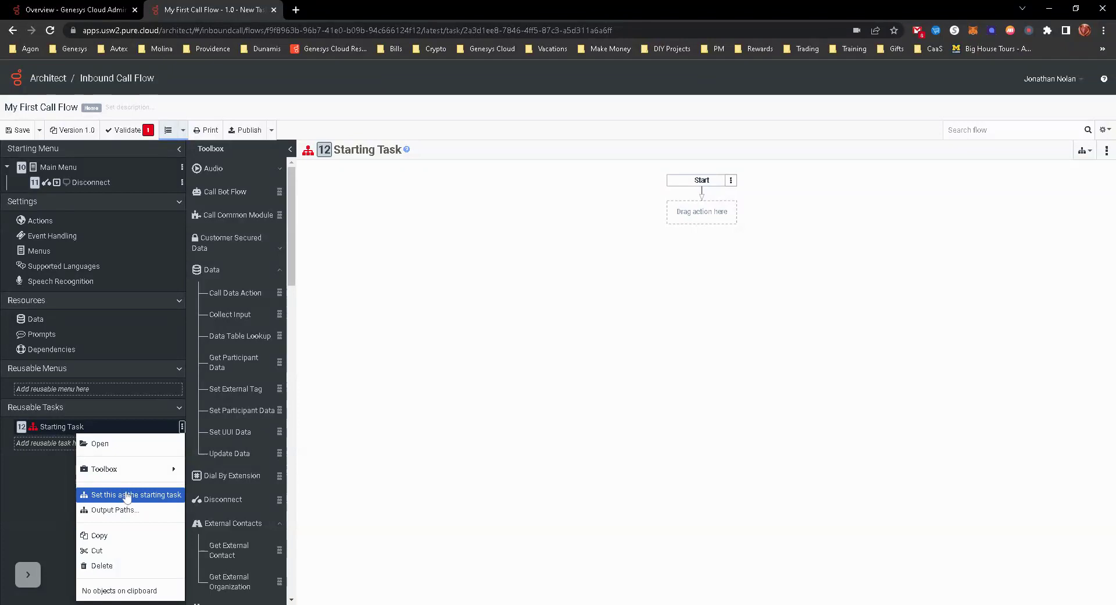
left_click(129, 495)
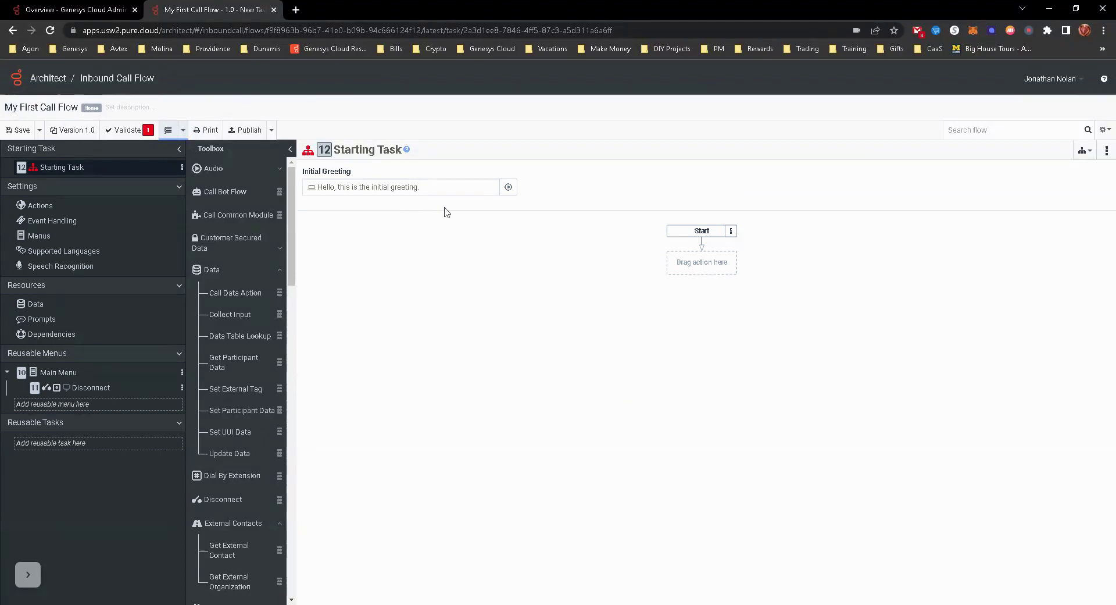
left_click_drag(420, 186, 288, 176)
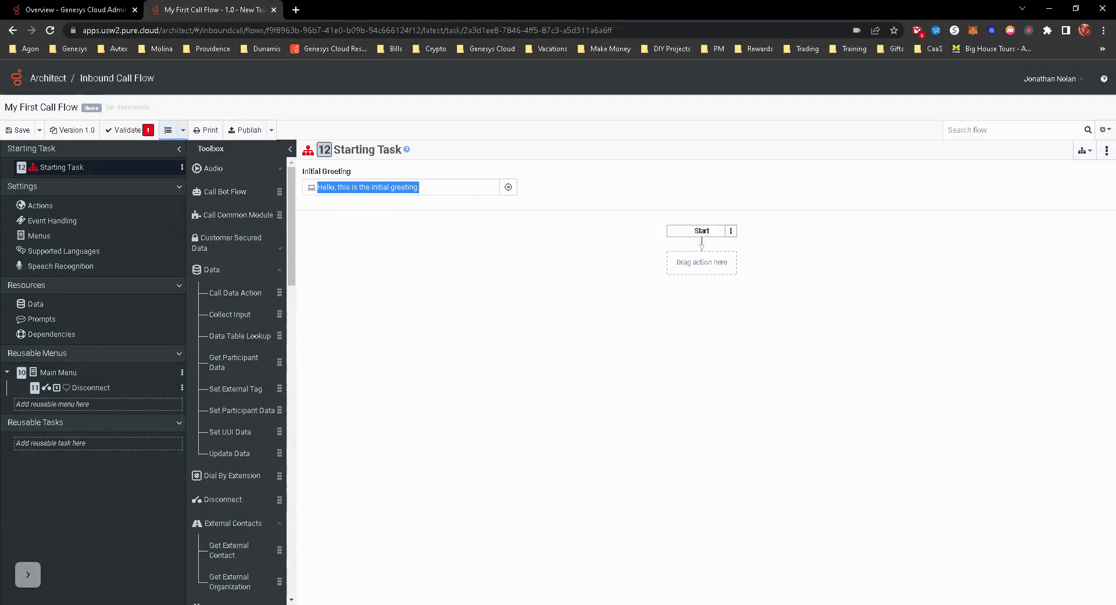
key("BackSpace")
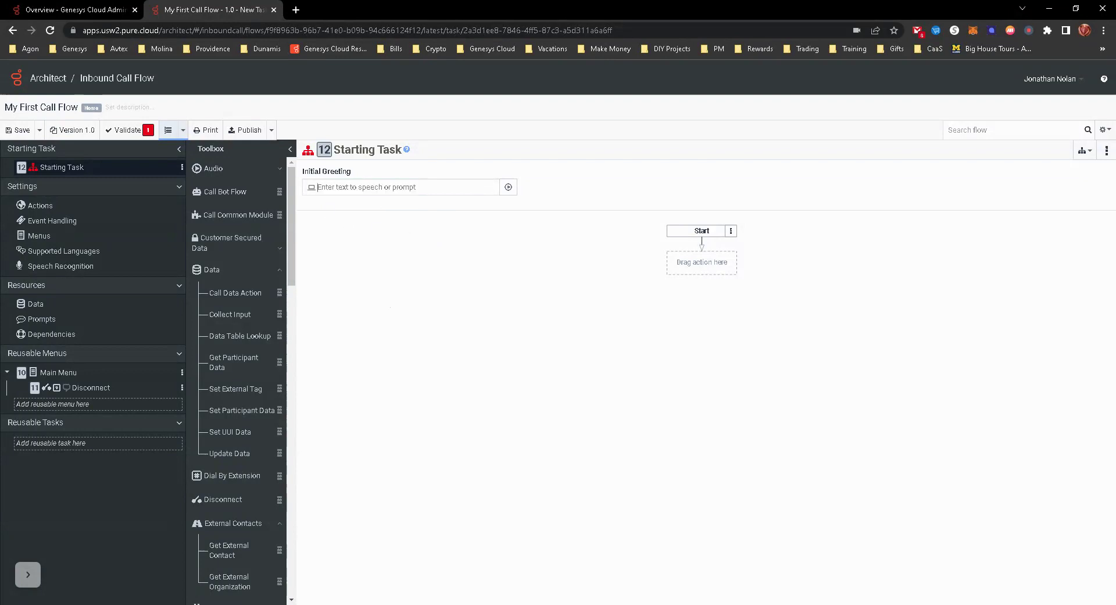
- Collapse the Data, External Contacts, Find, Flow, Logical and Loop toolbox categories and expand Audio
left_click(681, 267)
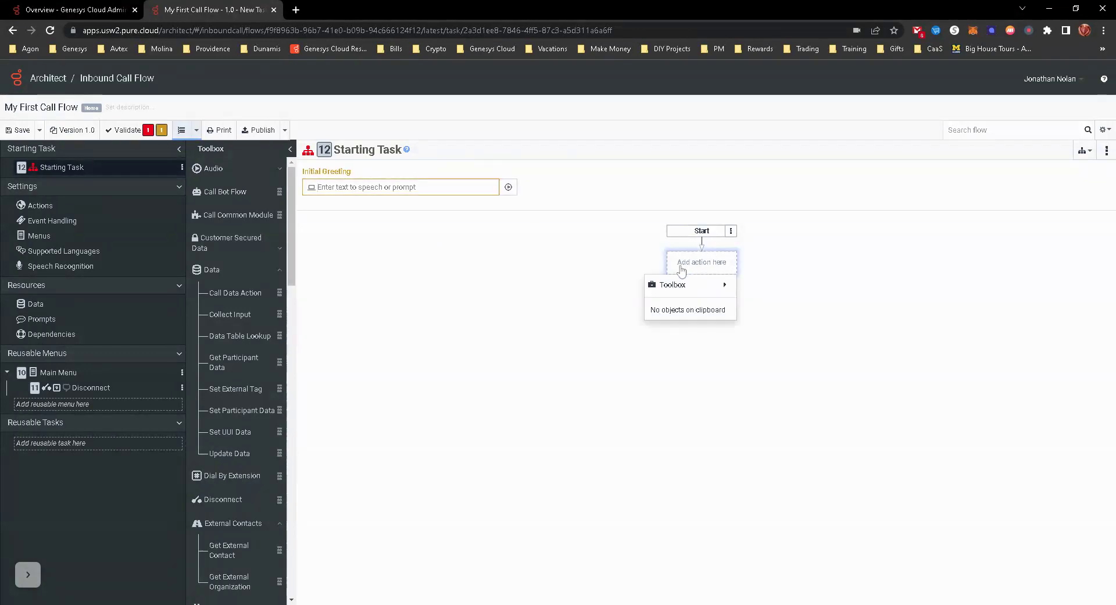
left_click(487, 302)
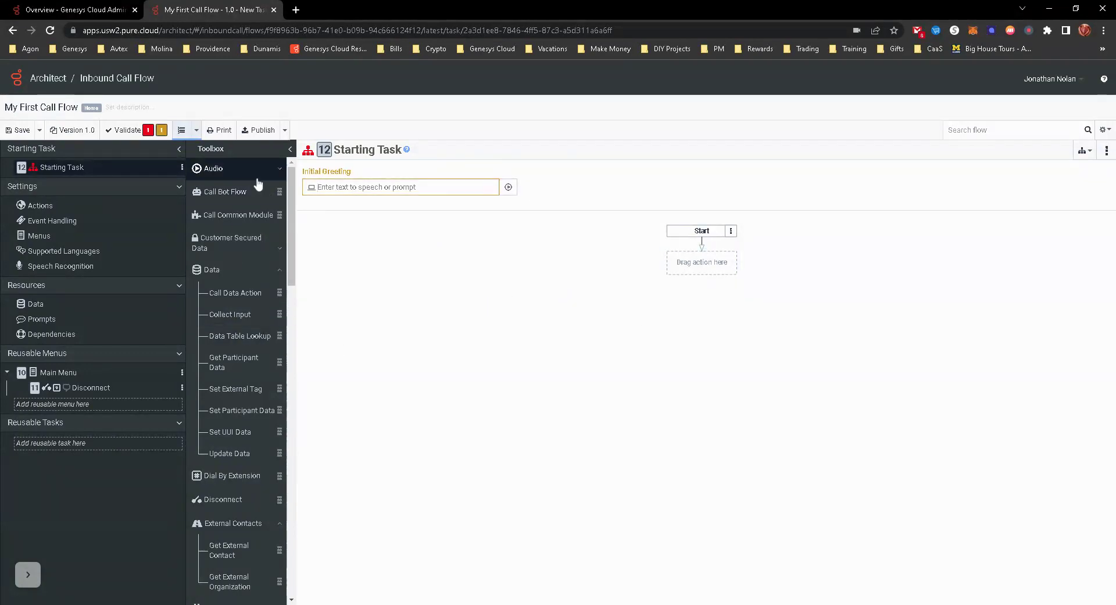
left_click(250, 272)
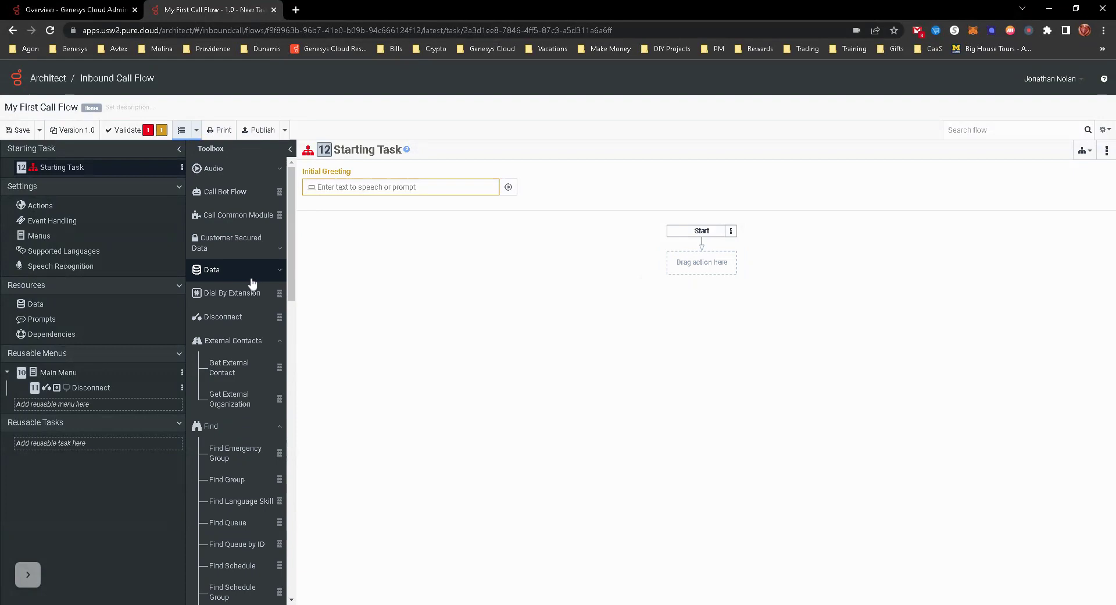
left_click(235, 343)
left_click(236, 365)
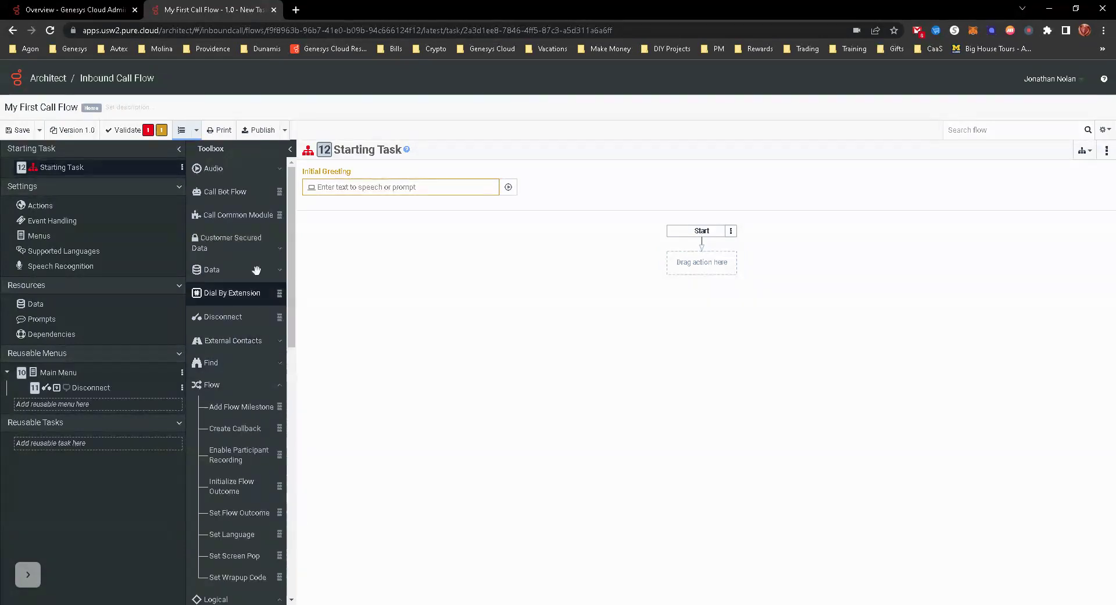
left_click(230, 386)
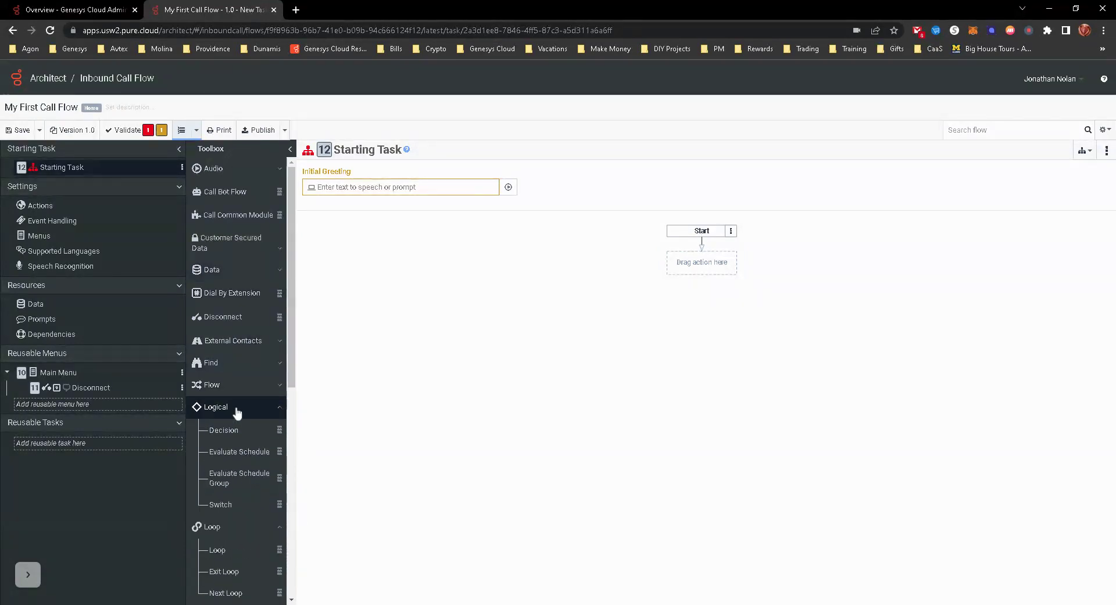
left_click(237, 409)
left_click(218, 430)
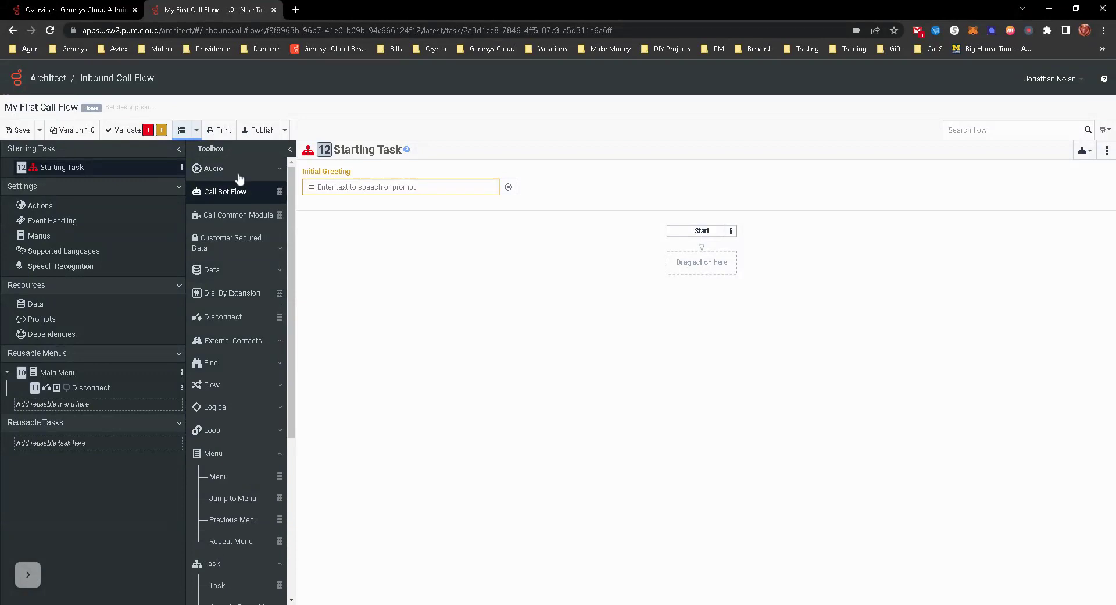
left_click(260, 170)
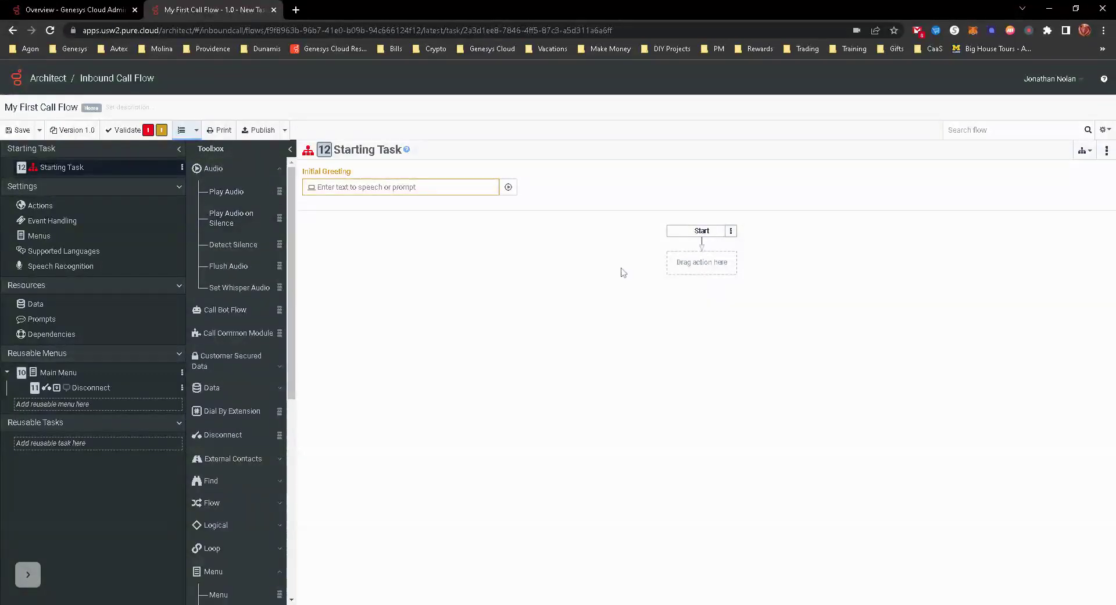
- Add a Play Audio action after Start using the DunamisConsulting_Welcome prompt, and review that prompt's details without changing them
right_click(701, 262)
mouse_move(689, 288)
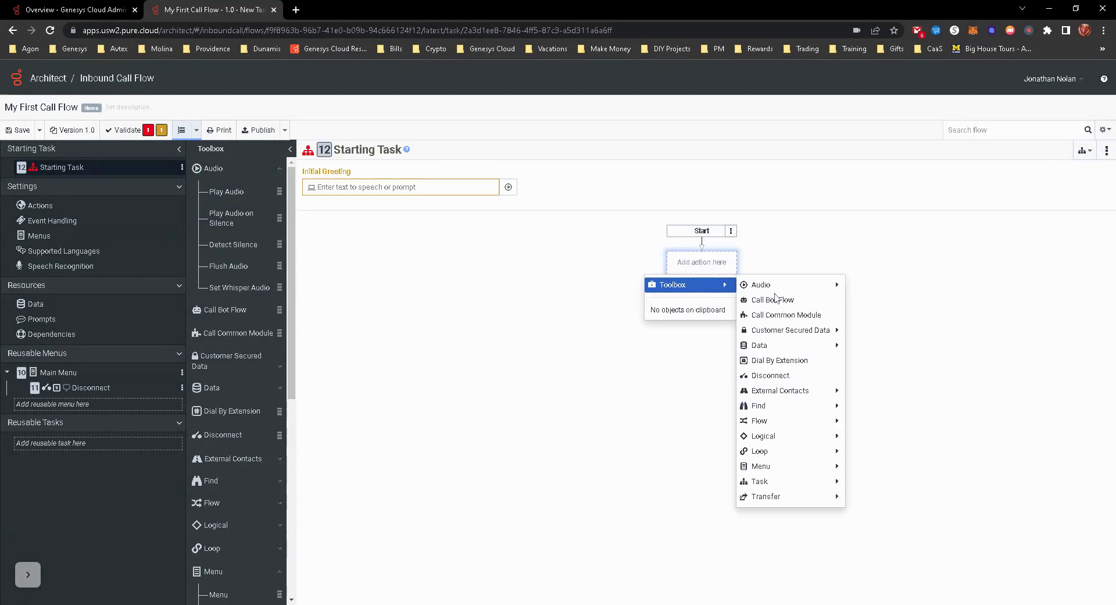
mouse_move(807, 287)
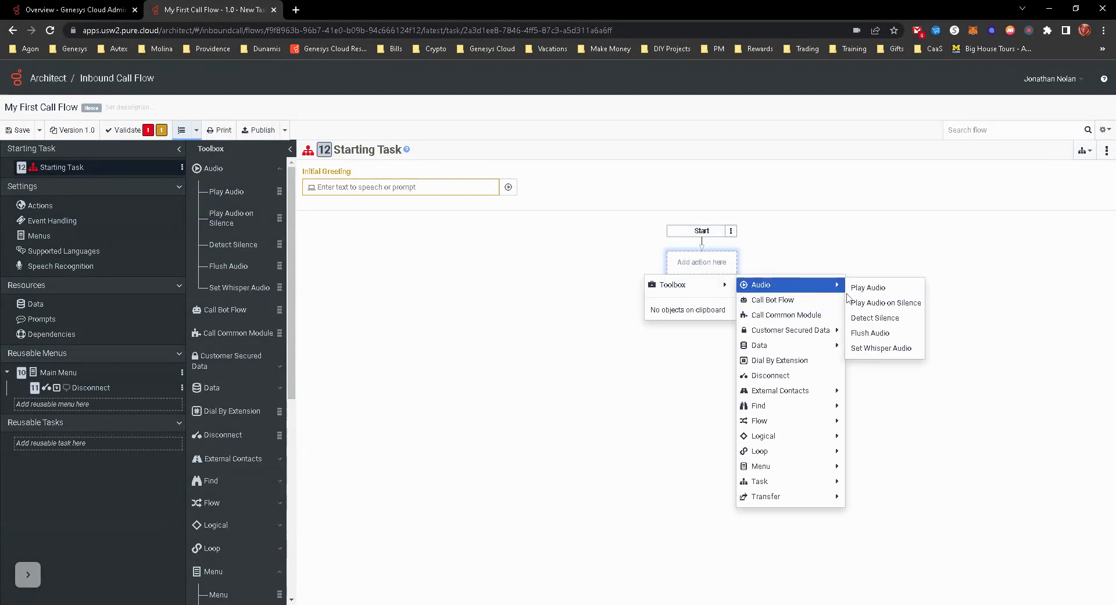
left_click(866, 286)
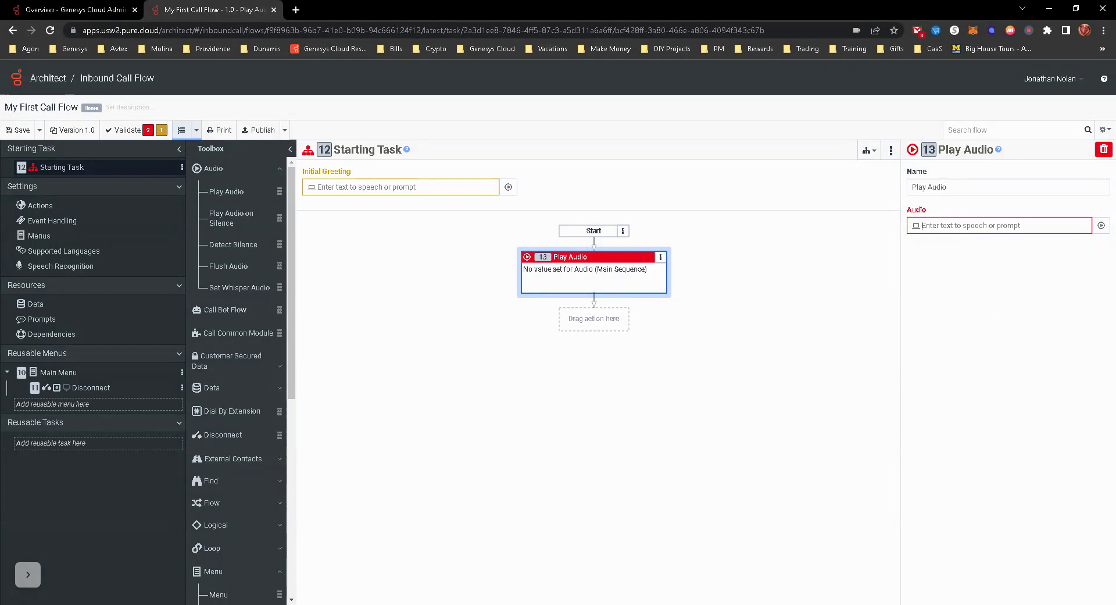
type("wlcomlcom")
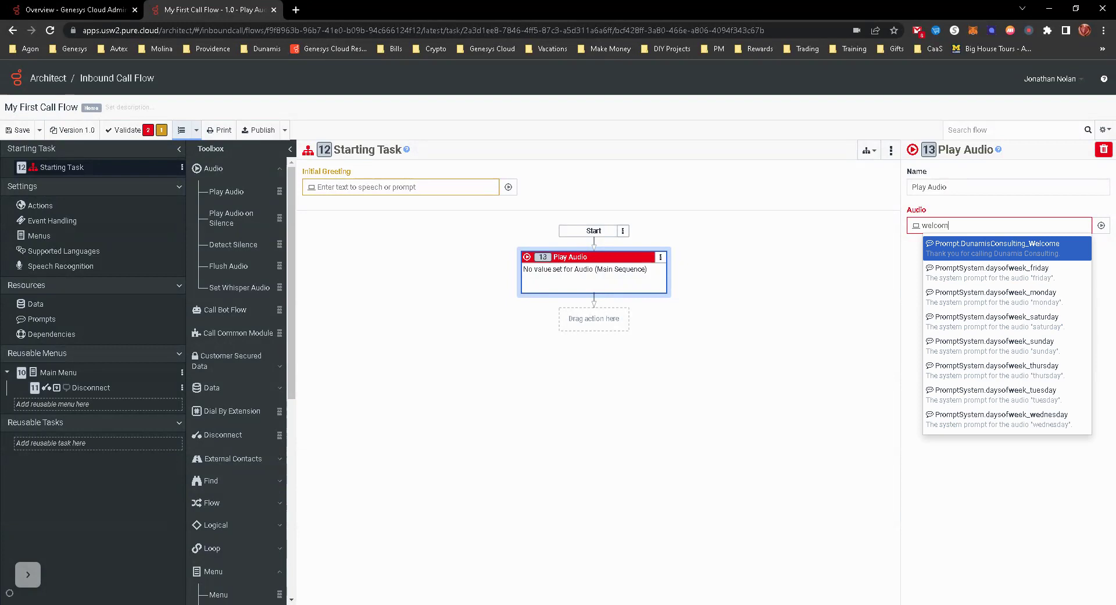
left_click(995, 248)
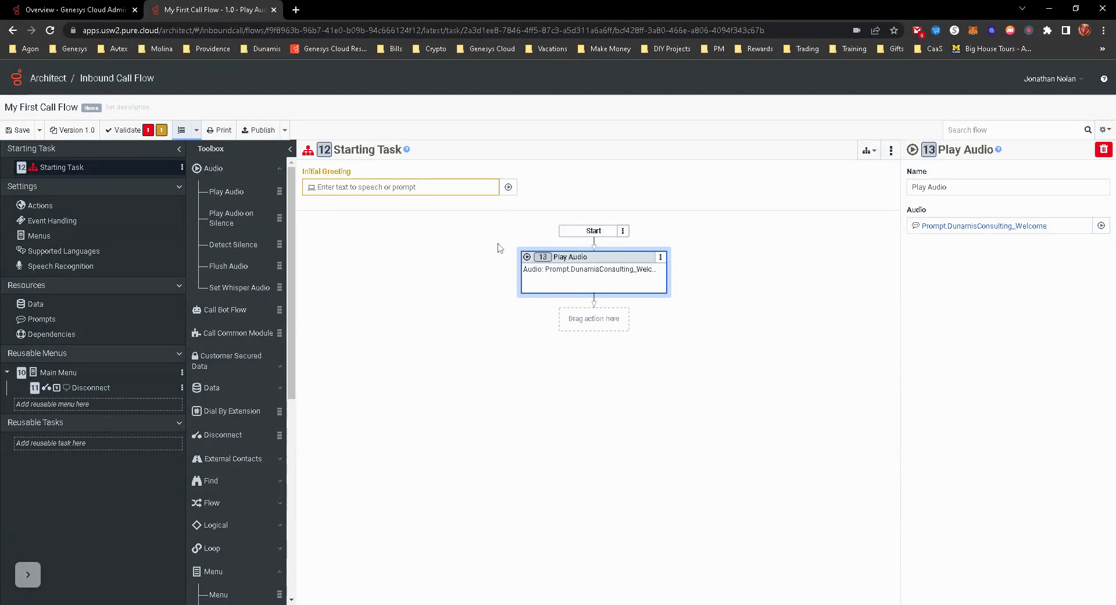
left_click(1000, 227)
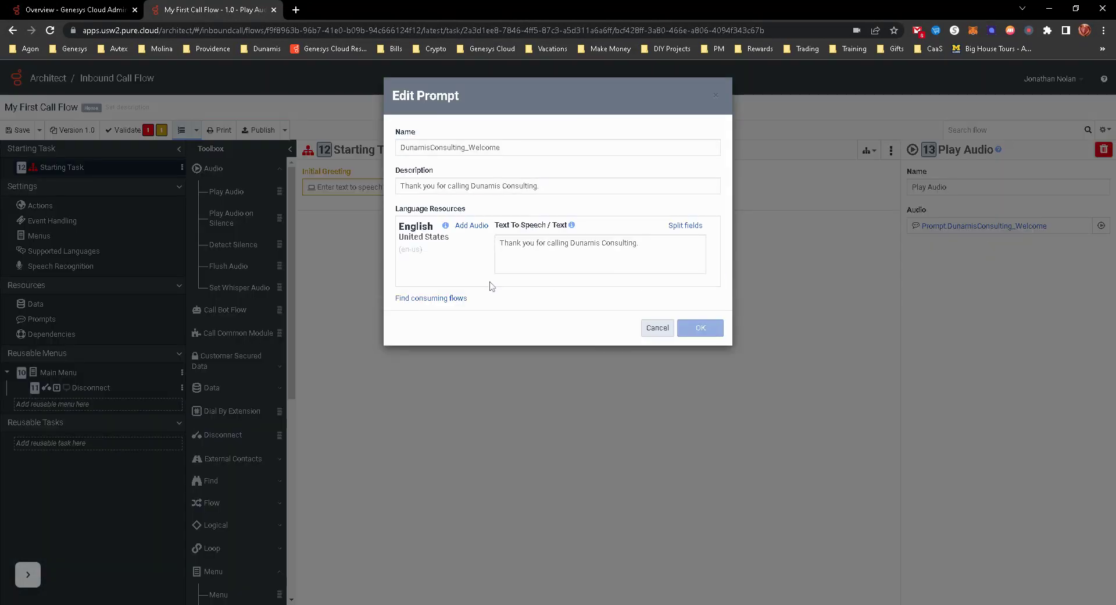
left_click(662, 329)
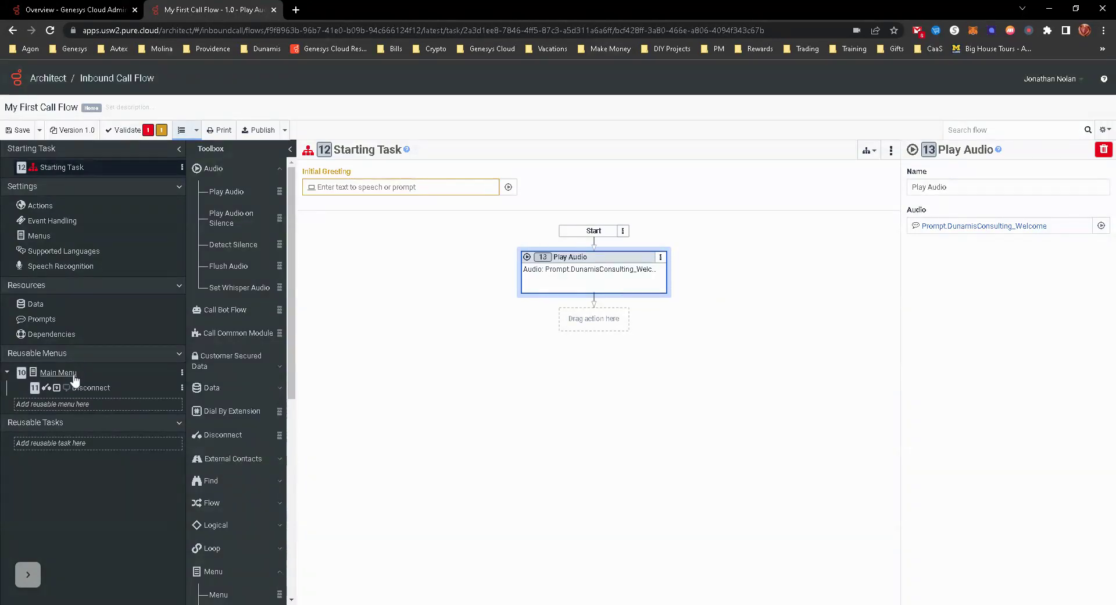
- Collapse the Menu and Task toolbox categories and add a Transfer to ACD action after Play Audio
scroll(271, 389, "down", 3)
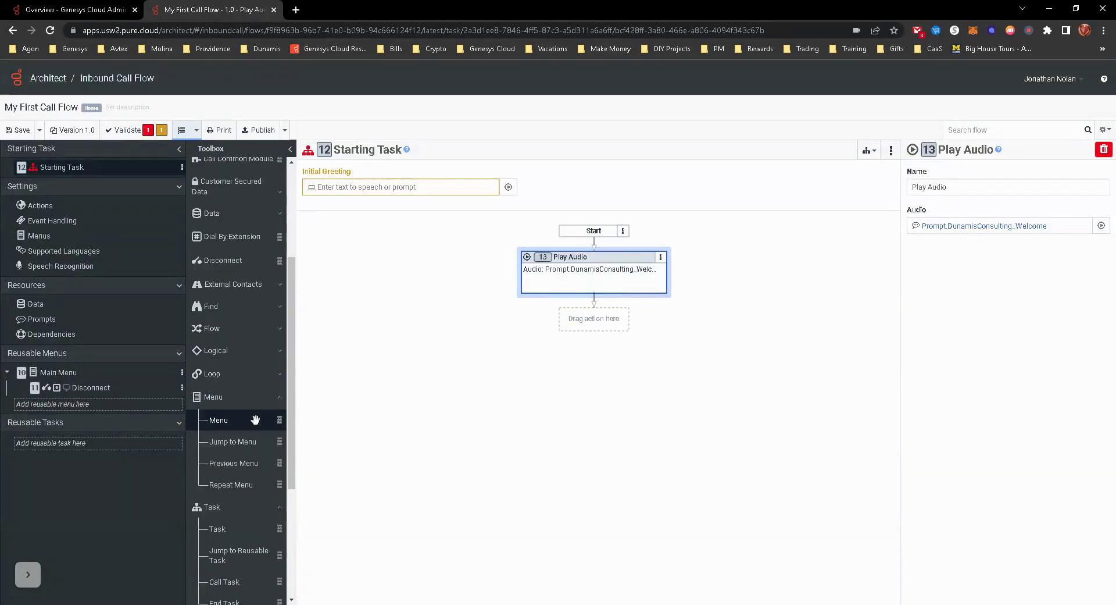
left_click(227, 407)
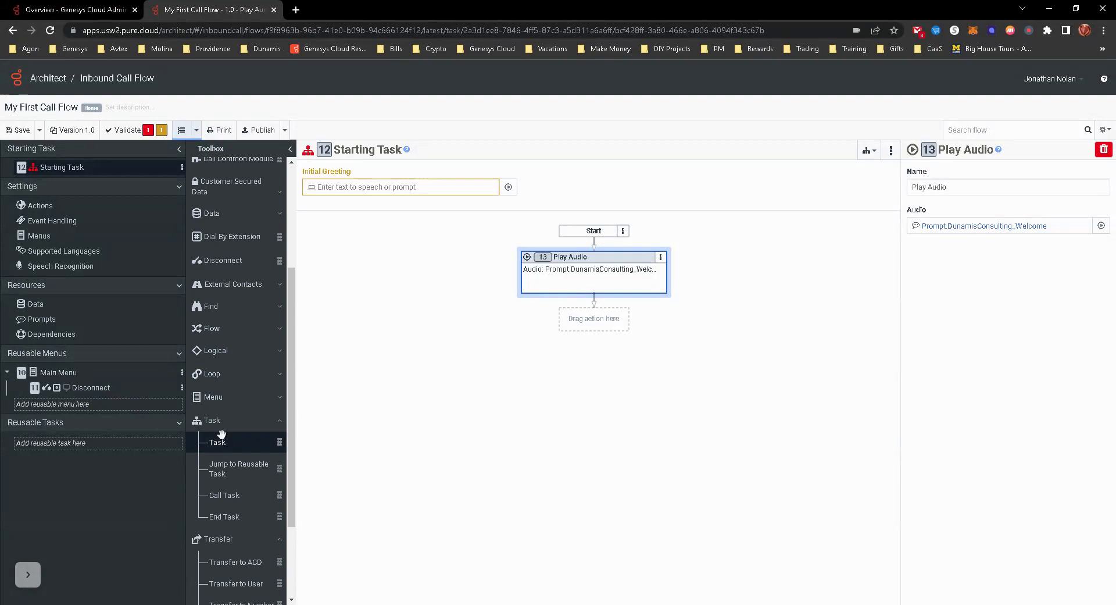
left_click(211, 423)
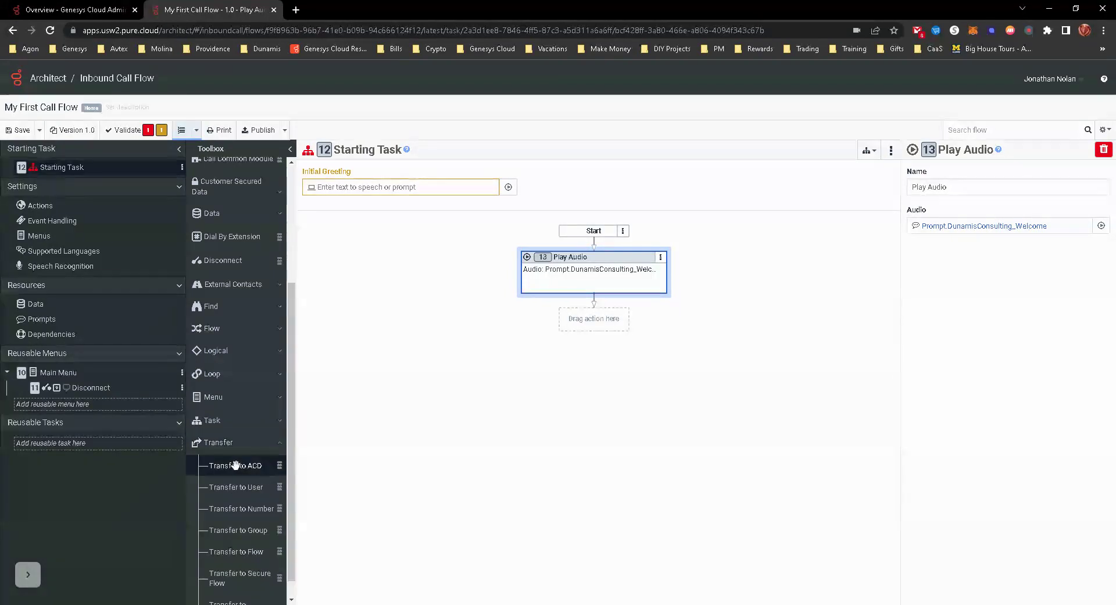
left_click(596, 320)
left_click(476, 344)
scroll(256, 399, "down", 1)
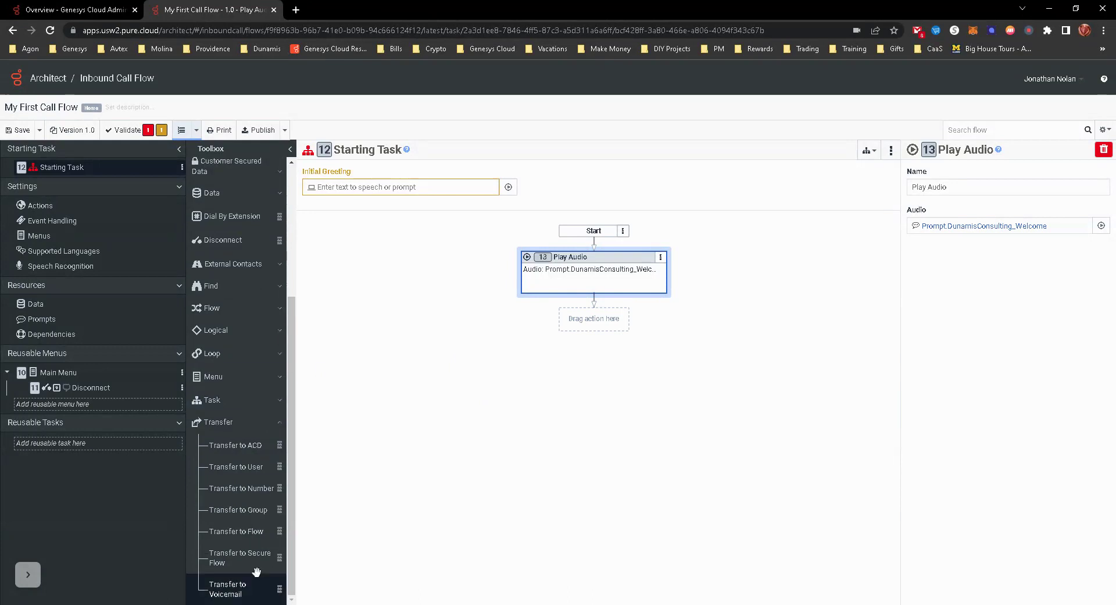
left_click_drag(225, 443, 595, 327)
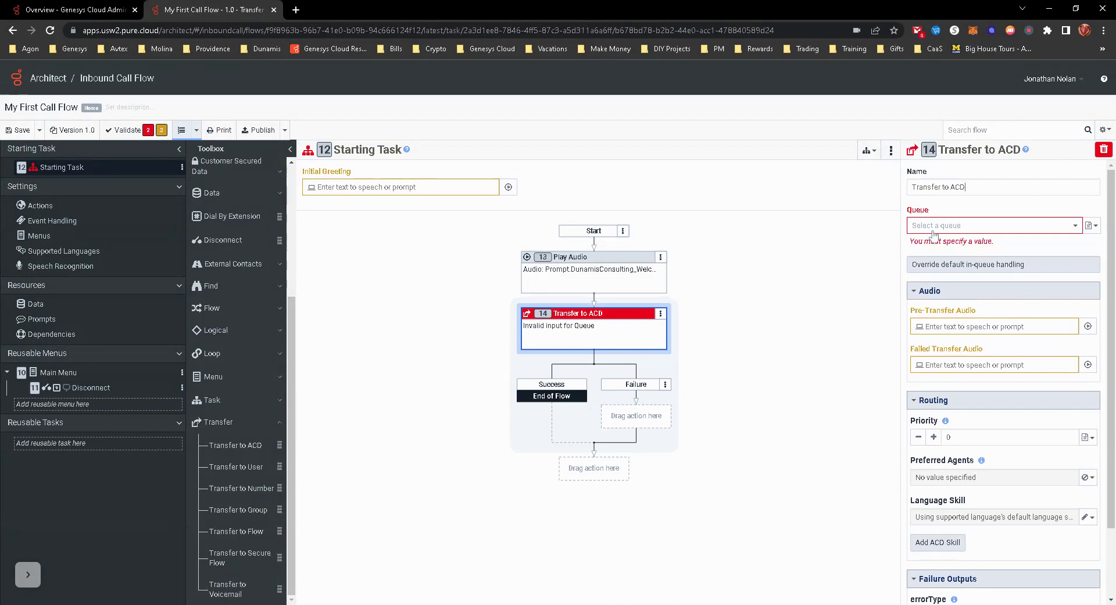
- Set the Transfer to ACD action's queue to Sales
key("ctrl+a")
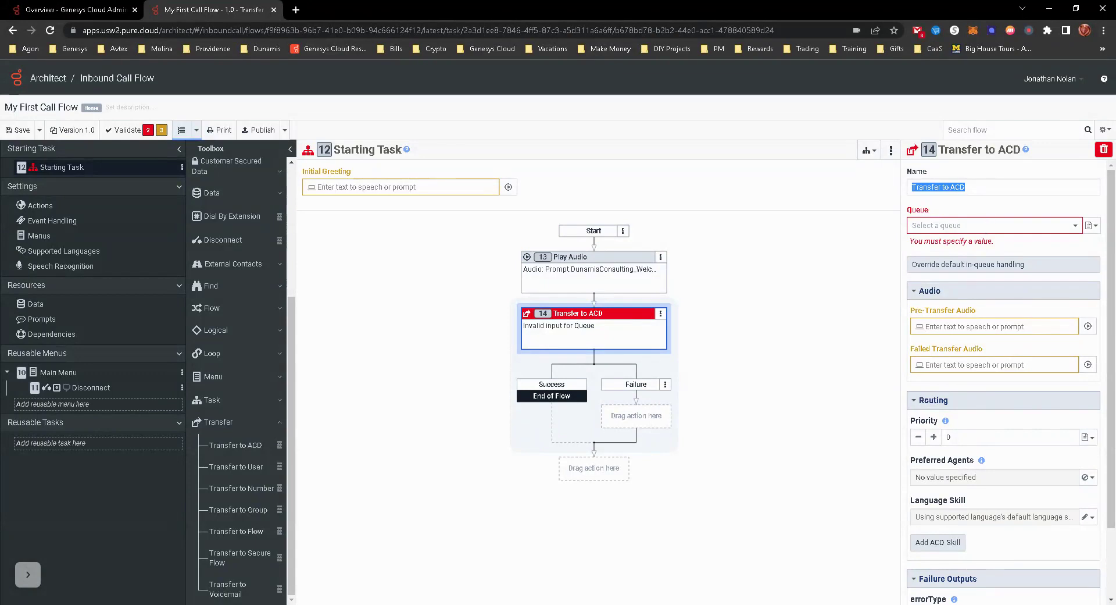
left_click(977, 227)
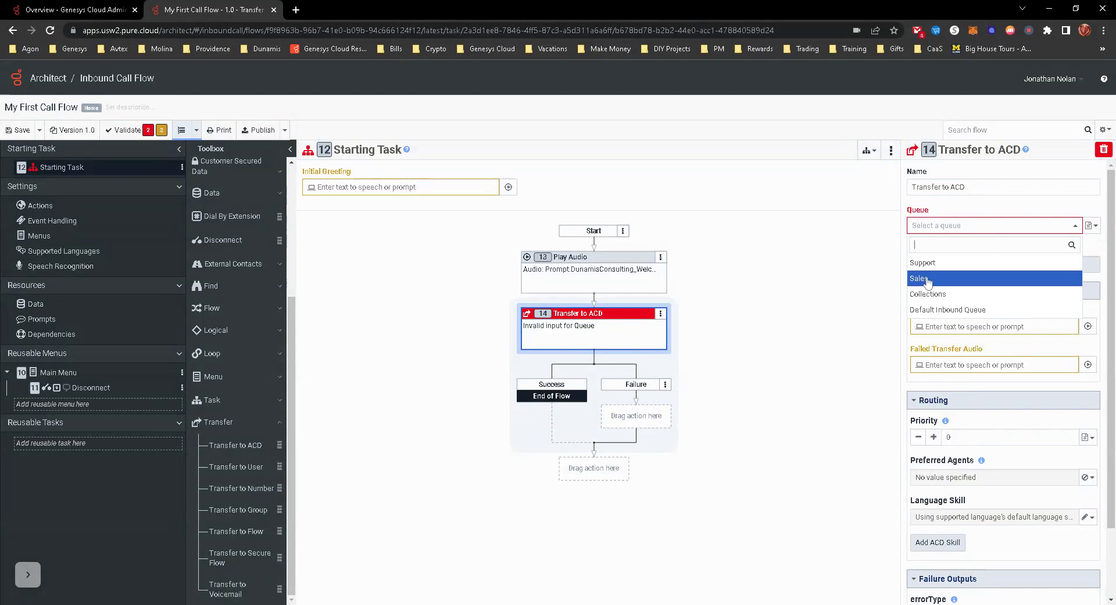
left_click(928, 281)
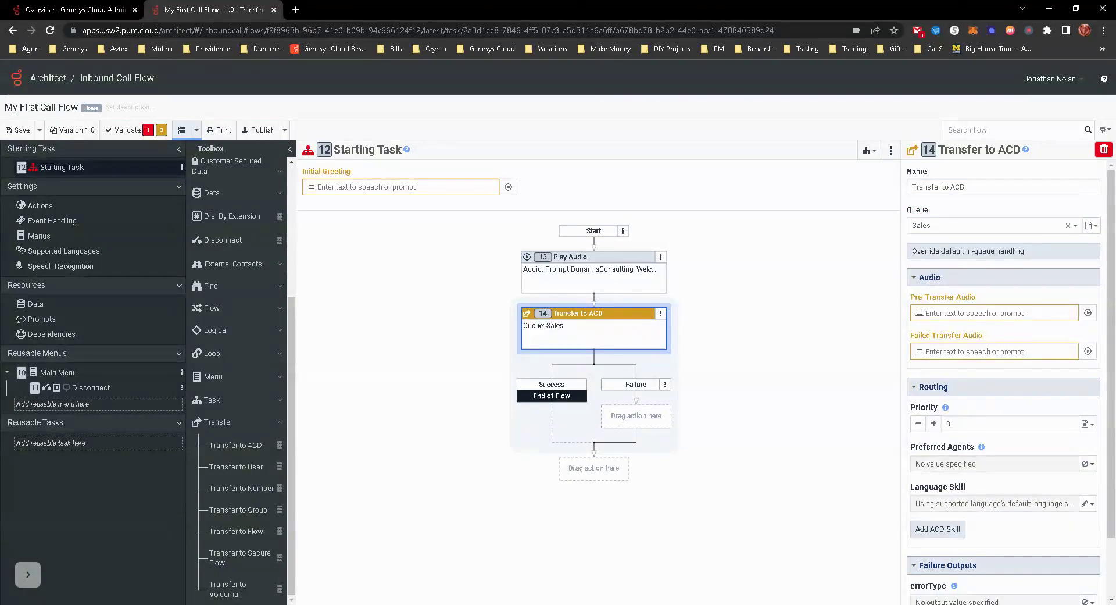
- Set the Pre-Transfer Audio to a 100 ms blank audio item and remove its empty text-to-speech entry
left_click(1088, 313)
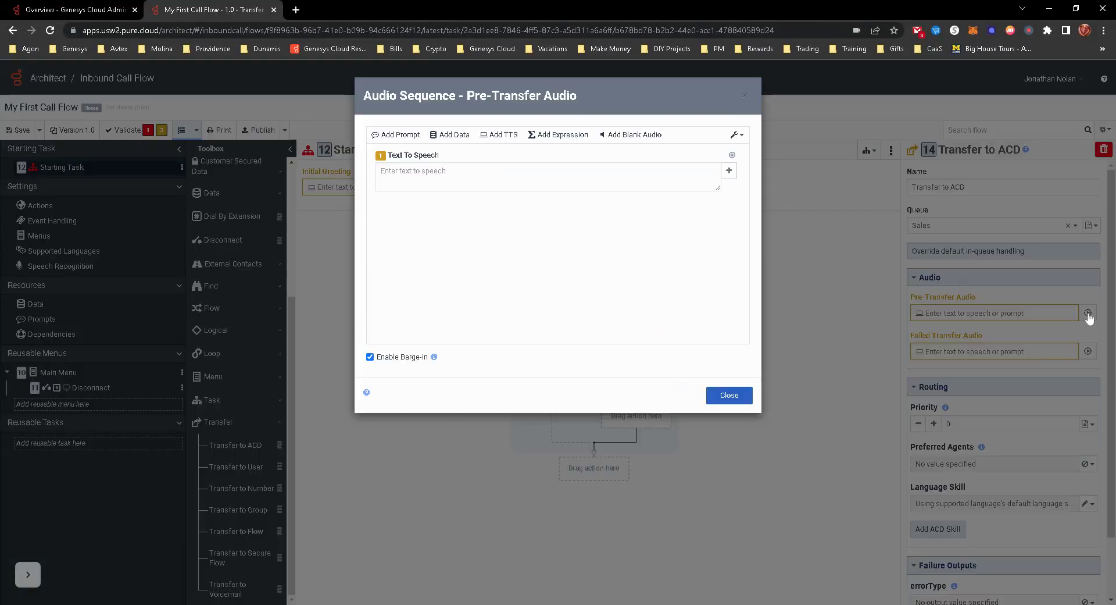
left_click(631, 138)
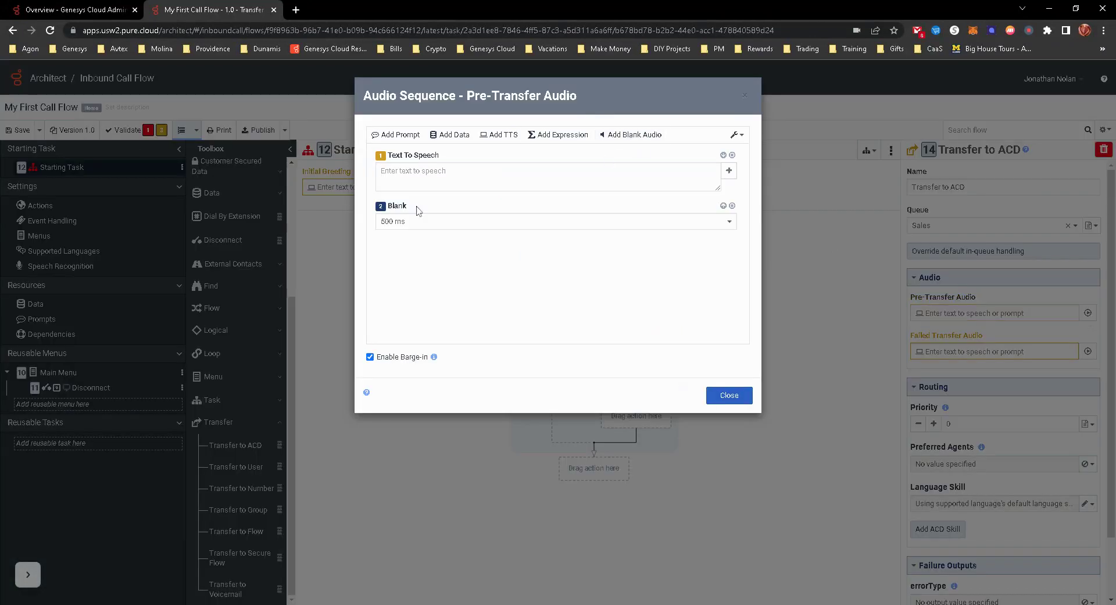
left_click(408, 224)
left_click(406, 243)
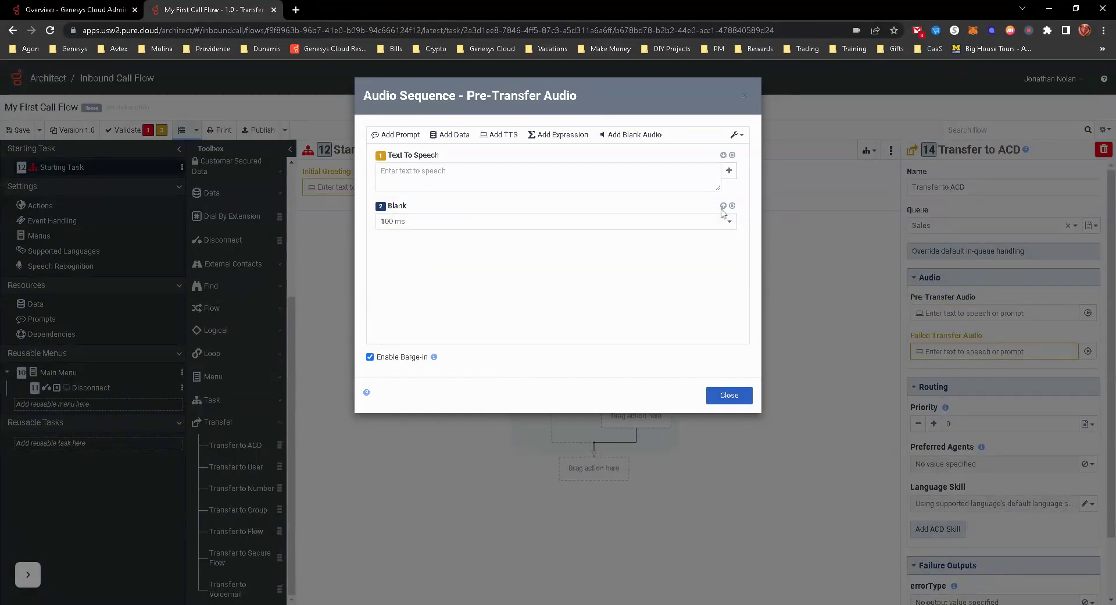
left_click(732, 155)
left_click(730, 395)
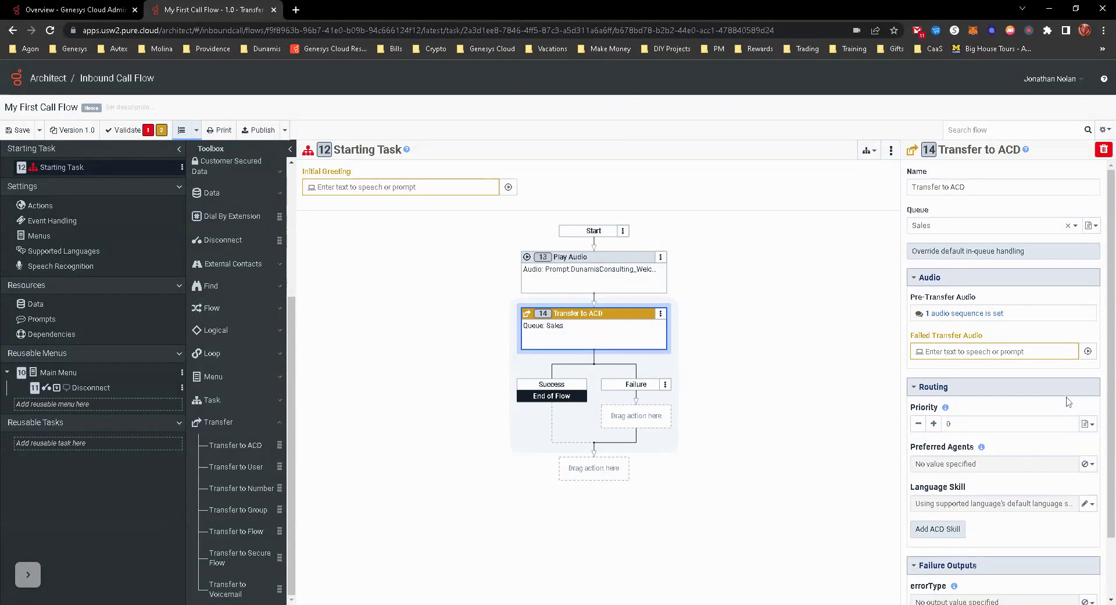
- Add blank audio to the Failed Transfer Audio sequence and remove its empty text-to-speech entry
left_click(1088, 351)
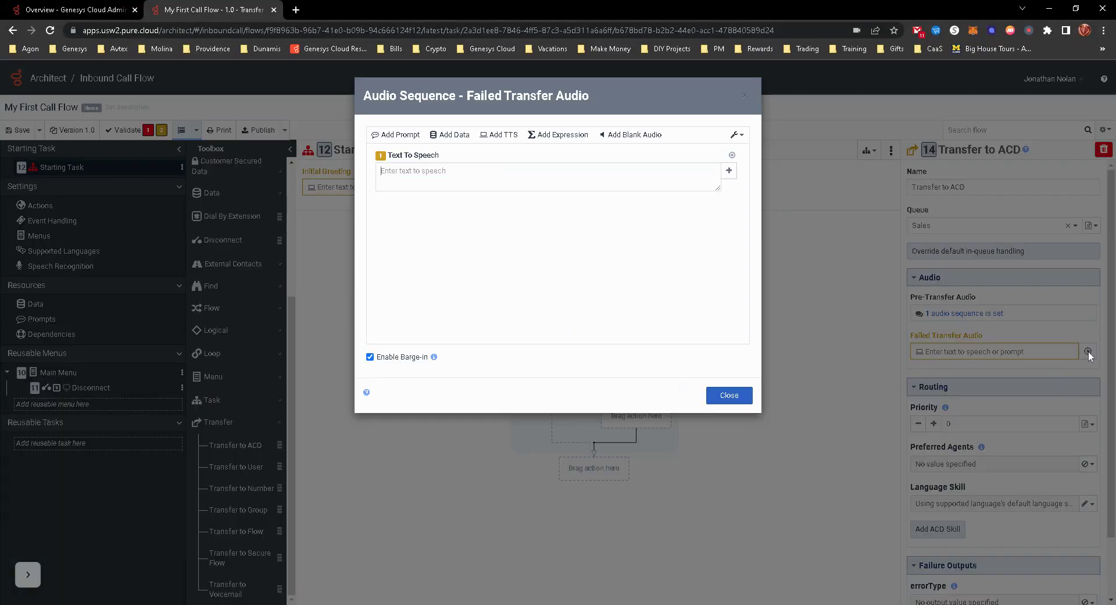
left_click(620, 139)
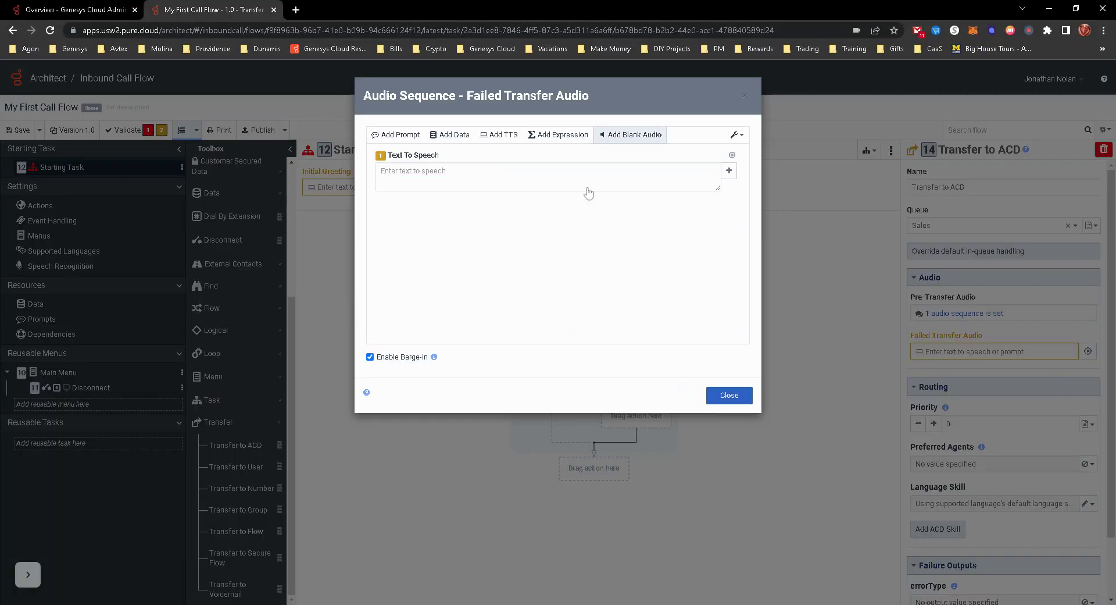
left_click(731, 154)
left_click(739, 395)
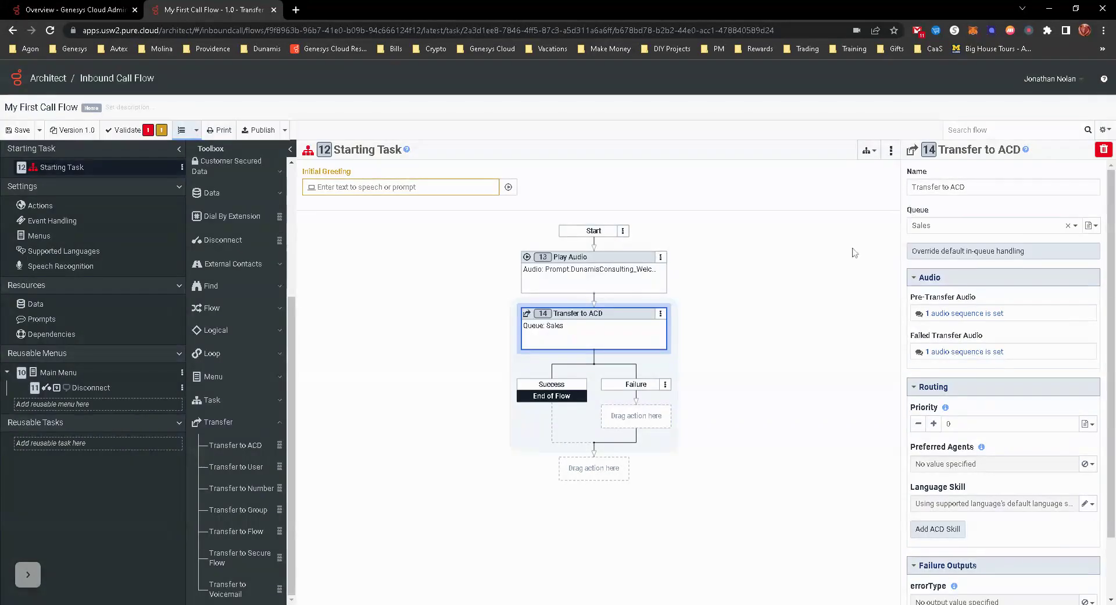
- Override the default in-queue handling, look for available In-Queue Call Flows, and revert the override
left_click(971, 254)
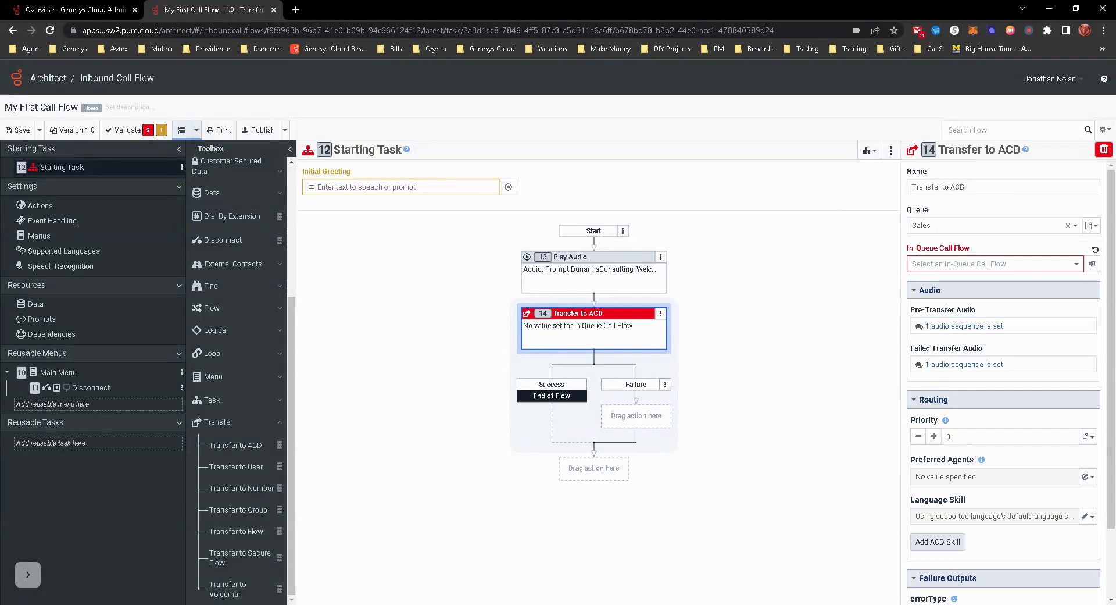
left_click(981, 269)
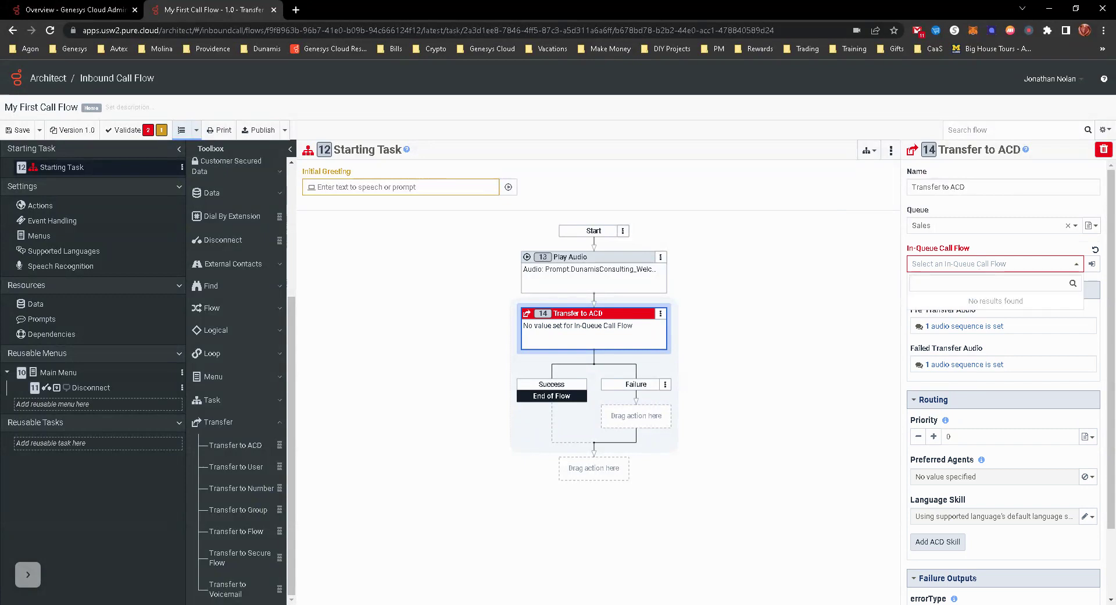
left_click(1095, 250)
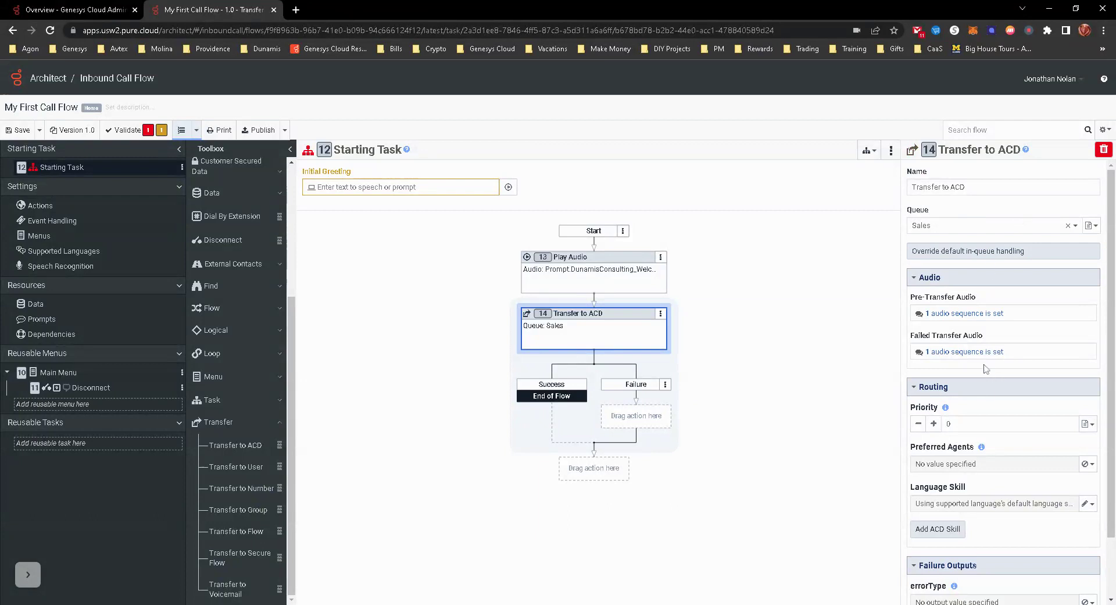
- Examine the Transfer to ACD action's routing options and allowed Priority range, and review the Play Audio action's settings
scroll(986, 368, "down", 1)
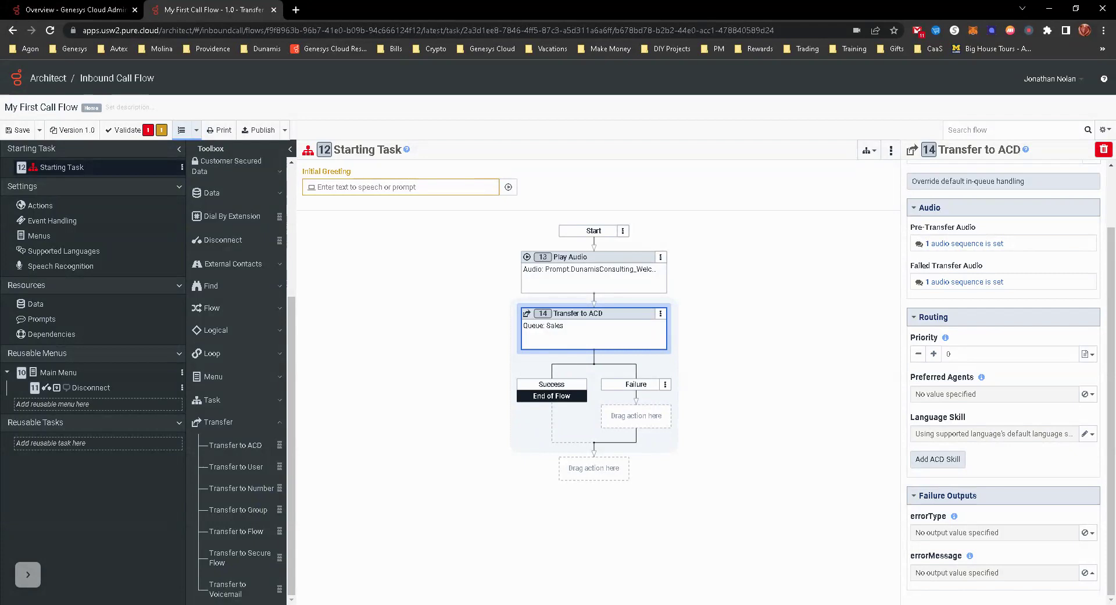
mouse_move(946, 339)
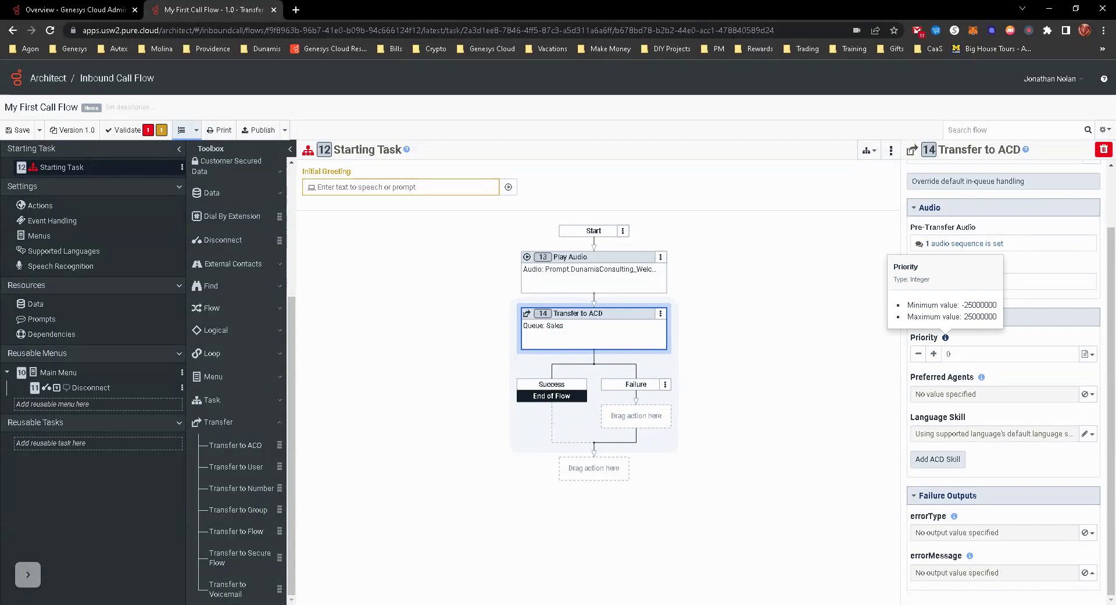
left_click(948, 354)
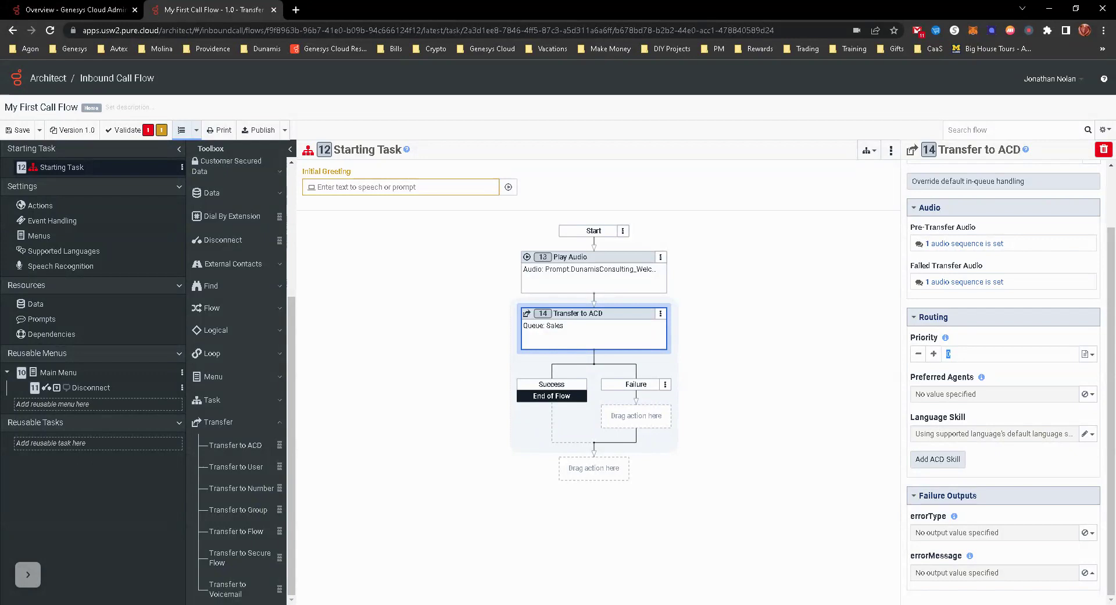
left_click(1001, 461)
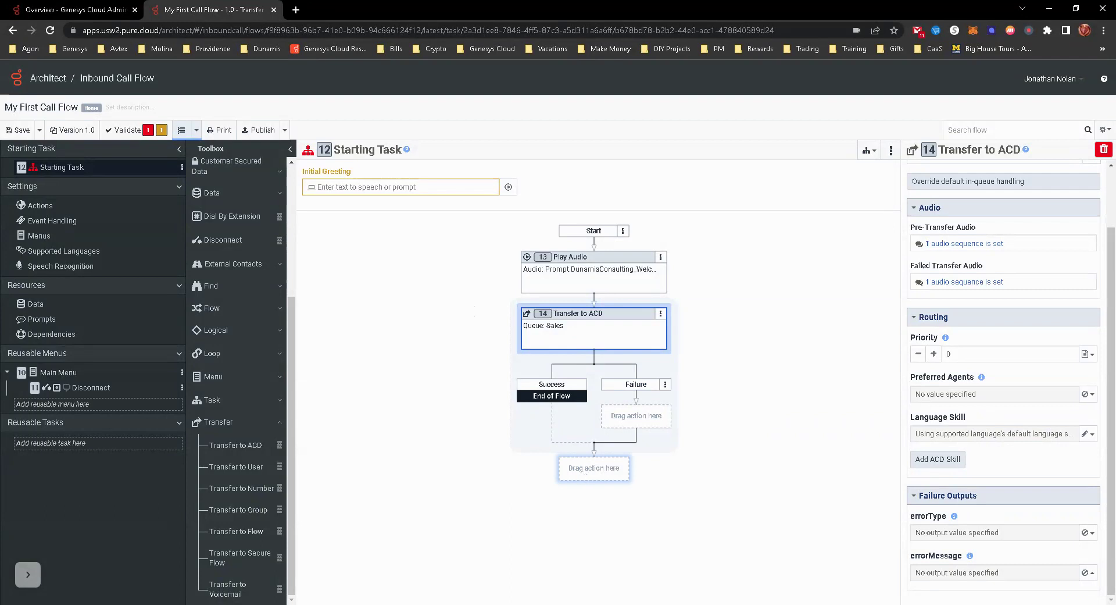
left_click(592, 283)
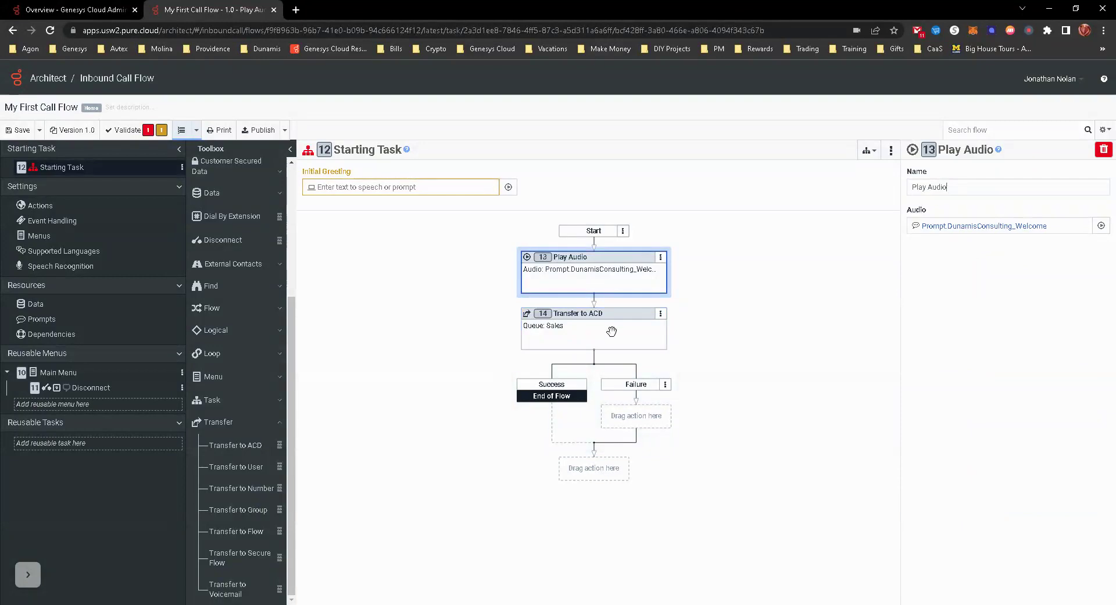
left_click(611, 330)
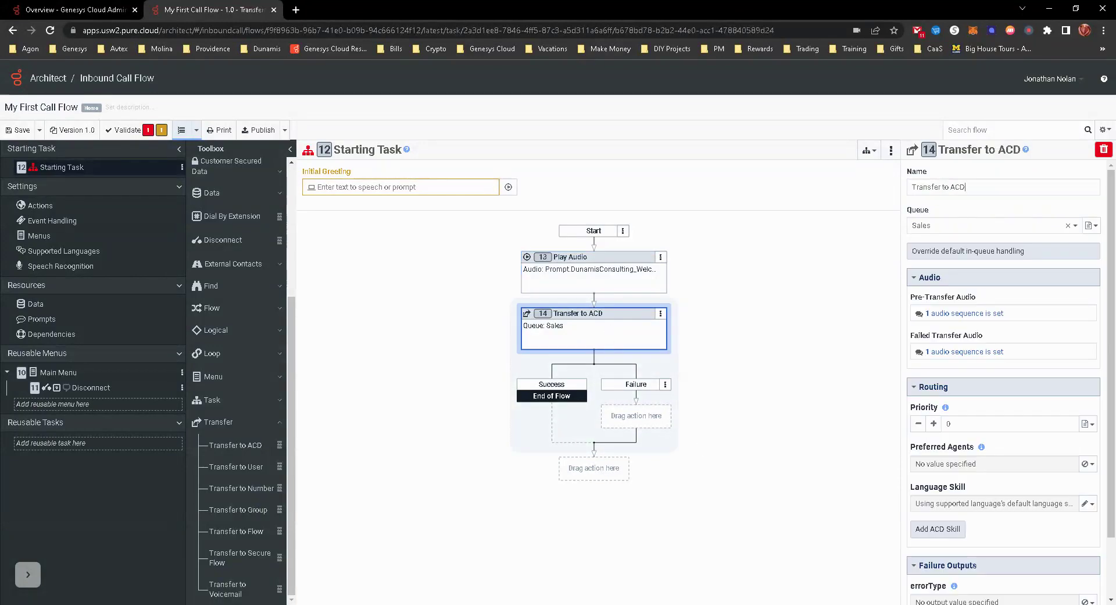
- Add a Disconnect action at the end of Starting Task, below the Transfer to ACD action
left_click(618, 472)
mouse_move(611, 491)
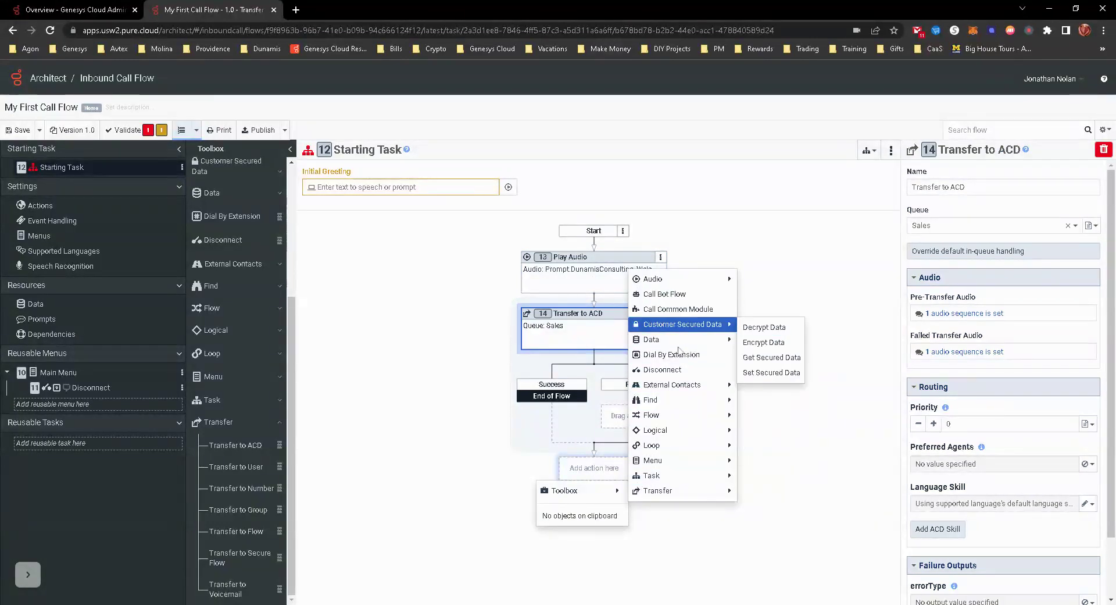
left_click(665, 369)
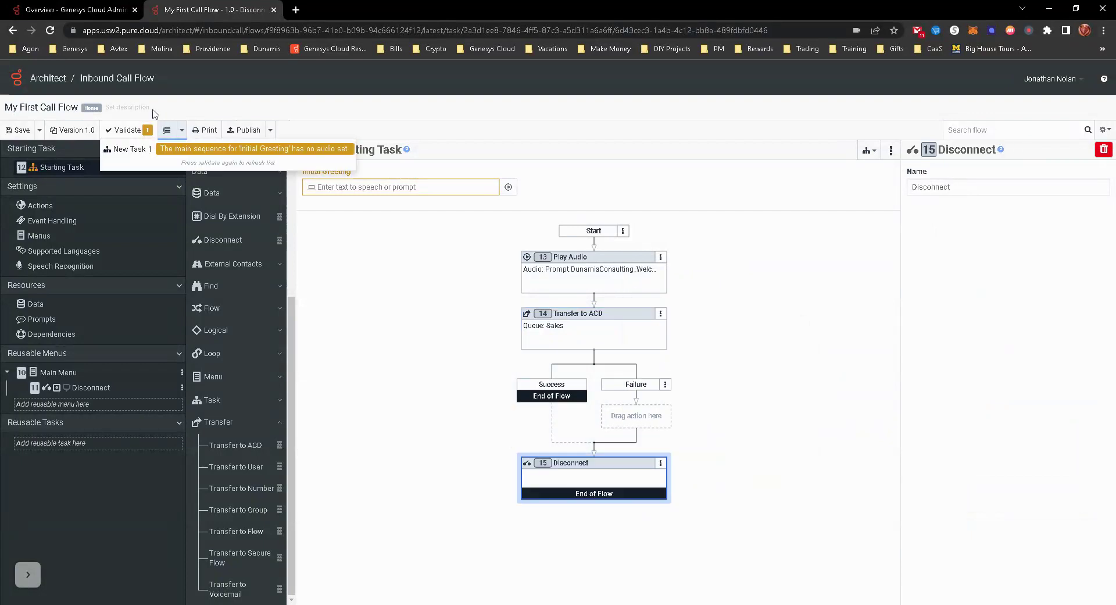